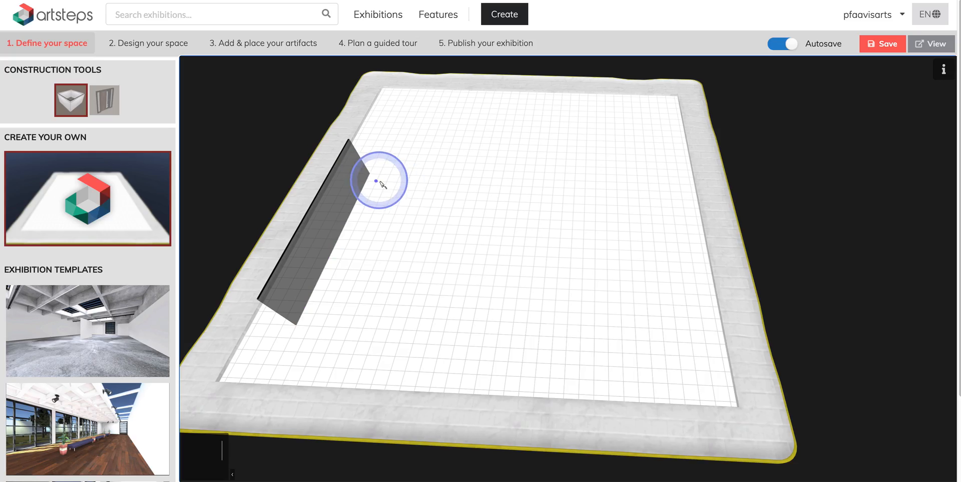
Extend the wall outline with connected zigzag segments across the floor, then stop placing walls.
mouse_move(370, 173)
mouse_down()
mouse_move(479, 190)
mouse_move(472, 178)
mouse_move(458, 219)
mouse_move(540, 224)
mouse_move(555, 153)
mouse_up()
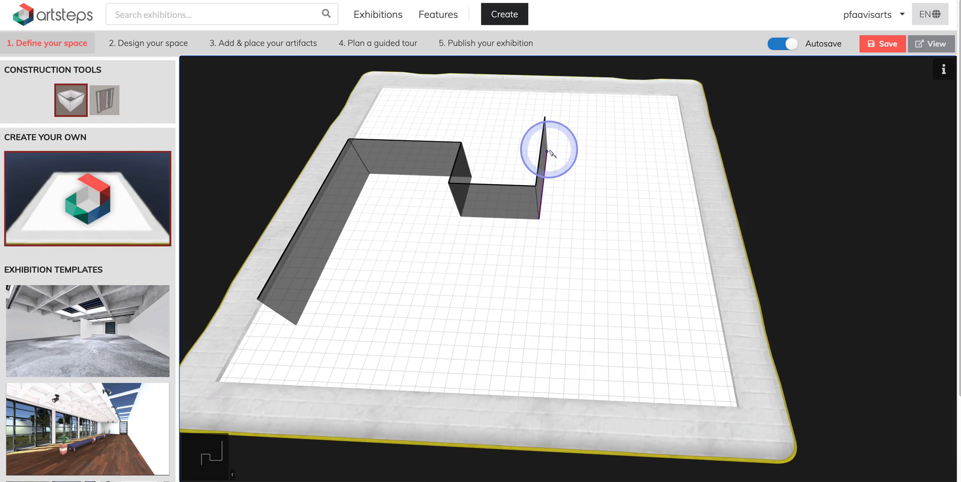
drag(552, 154, 550, 152)
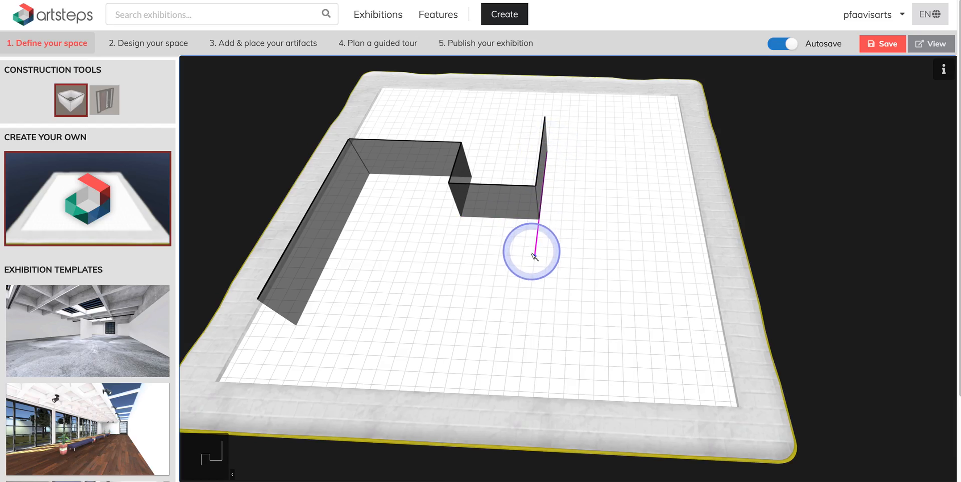
click(73, 102)
Delete the short last wall segment at the end of the zigzag.
drag(471, 302, 562, 316)
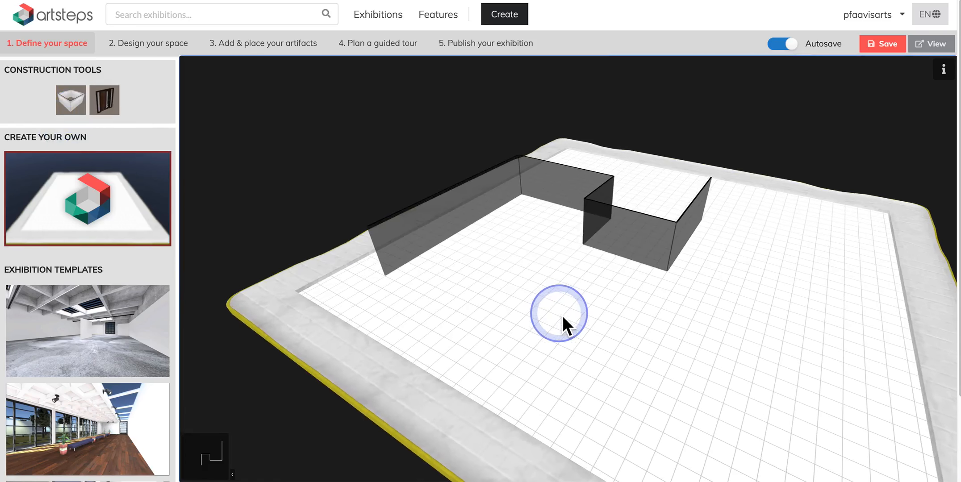
scroll(562, 315, down, 3)
click(78, 105)
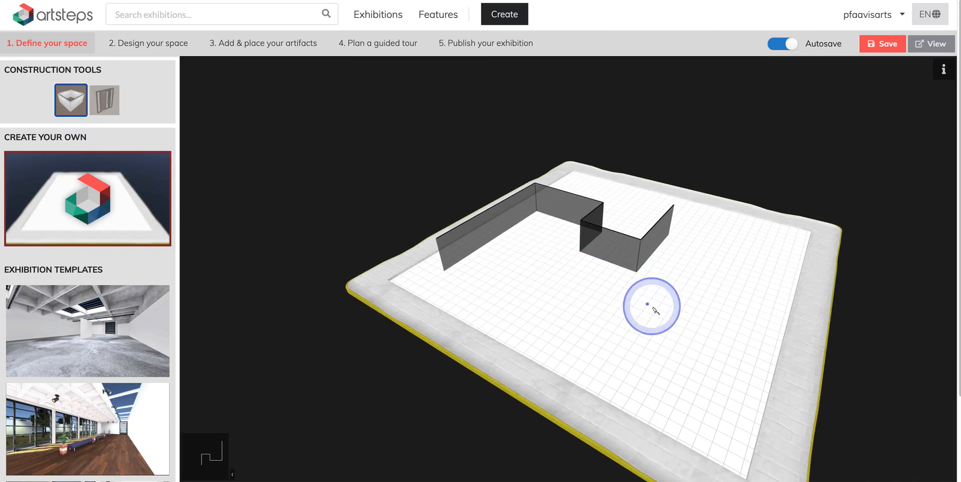
click(77, 102)
drag(485, 280, 453, 286)
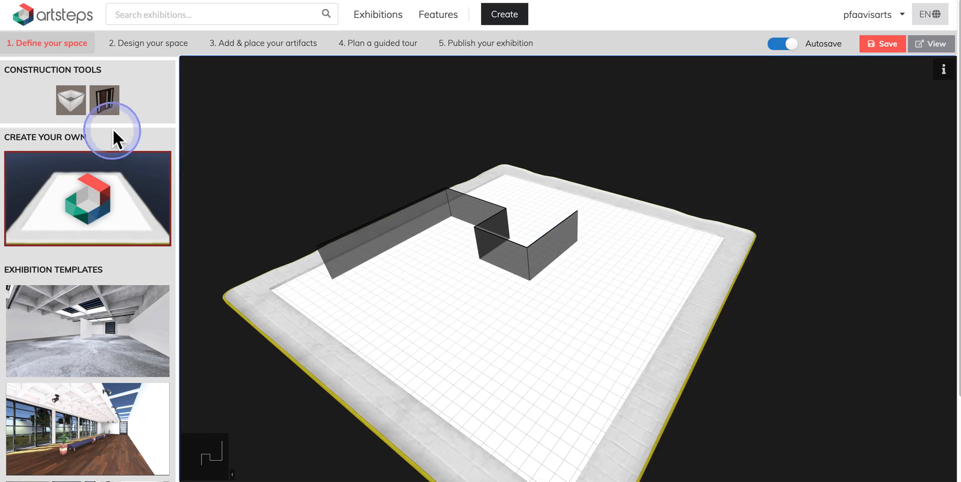
click(489, 265)
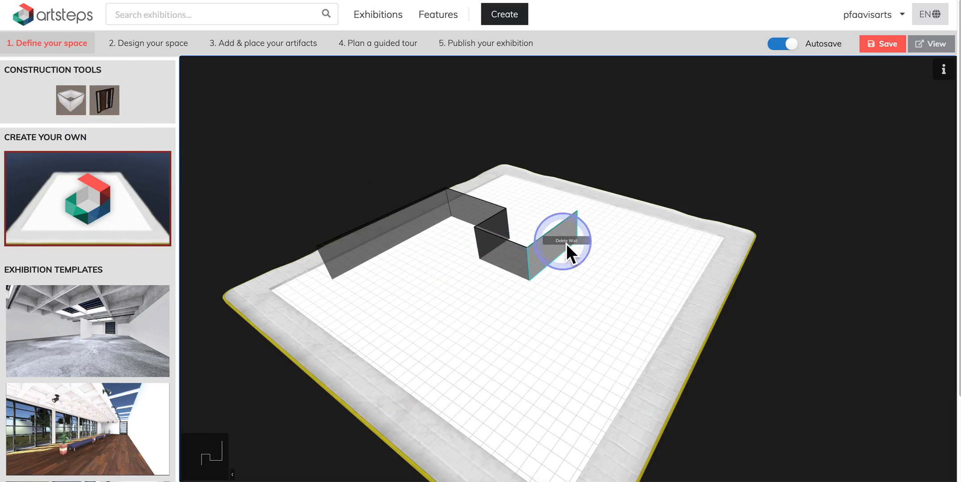
click(566, 243)
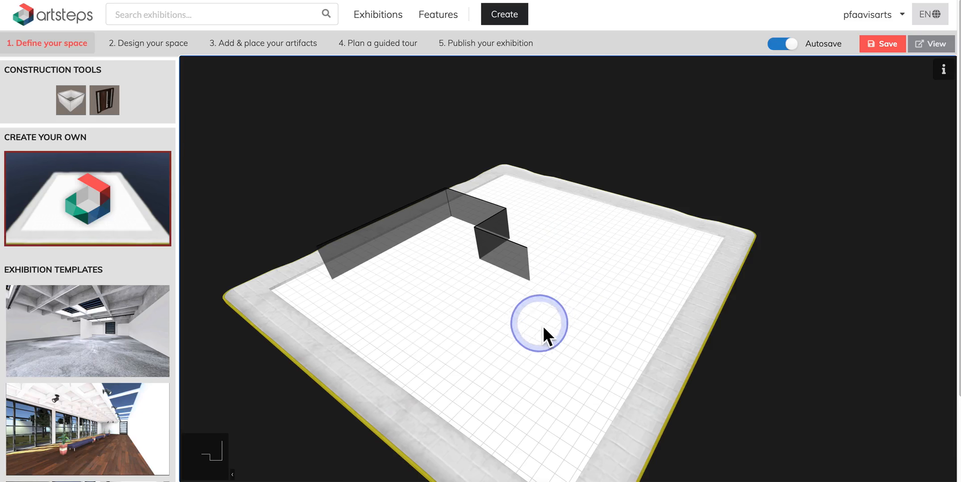
Draw new walls from the zigzag's end across to the right side and down toward the front edge.
click(71, 100)
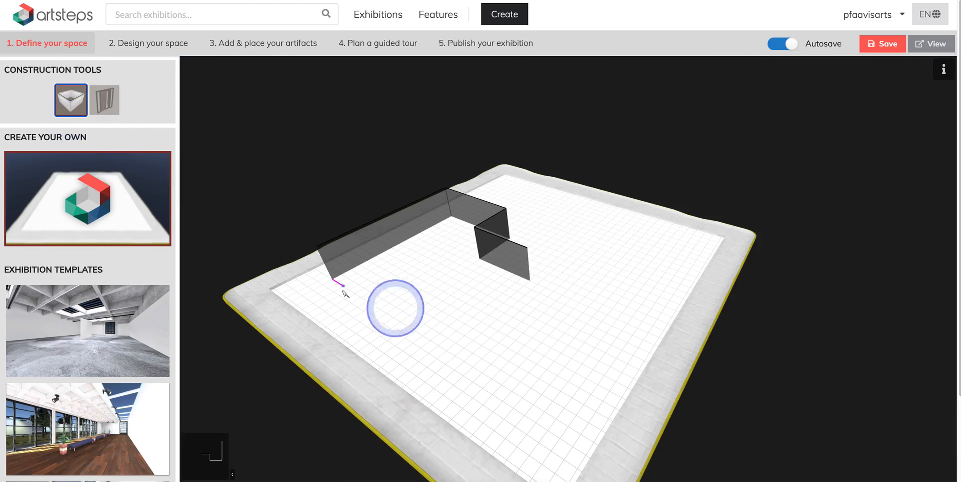
drag(529, 280, 542, 411)
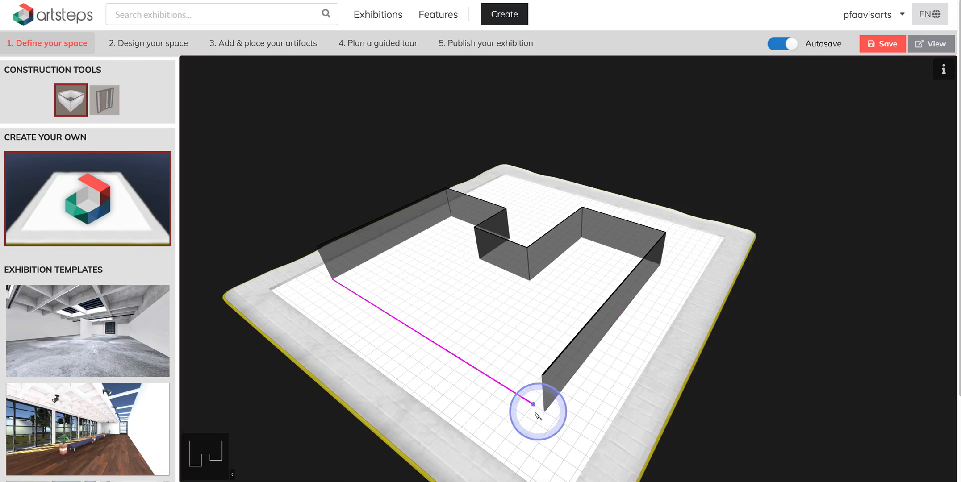
mouse_move(544, 411)
mouse_down()
mouse_move(516, 382)
mouse_move(512, 331)
mouse_move(524, 303)
mouse_move(530, 368)
mouse_move(522, 321)
mouse_move(479, 342)
mouse_move(513, 313)
mouse_move(471, 330)
mouse_move(517, 300)
mouse_move(497, 341)
mouse_move(511, 356)
mouse_move(432, 340)
mouse_move(331, 283)
mouse_up()
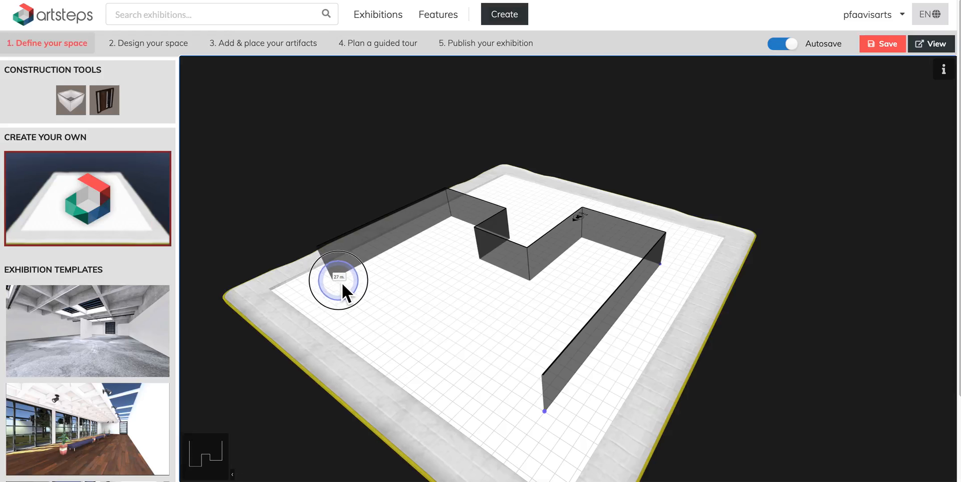
drag(545, 412, 490, 388)
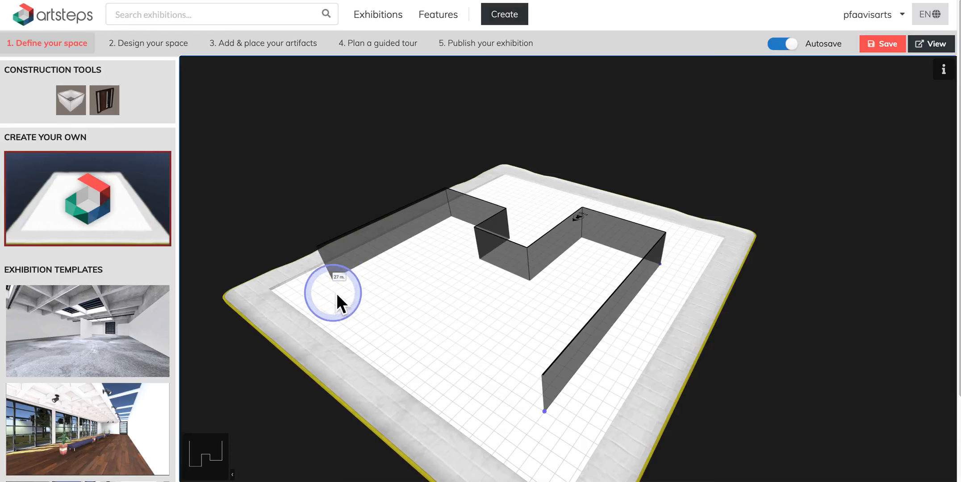
Resume wall placement and save the exhibition.
click(70, 101)
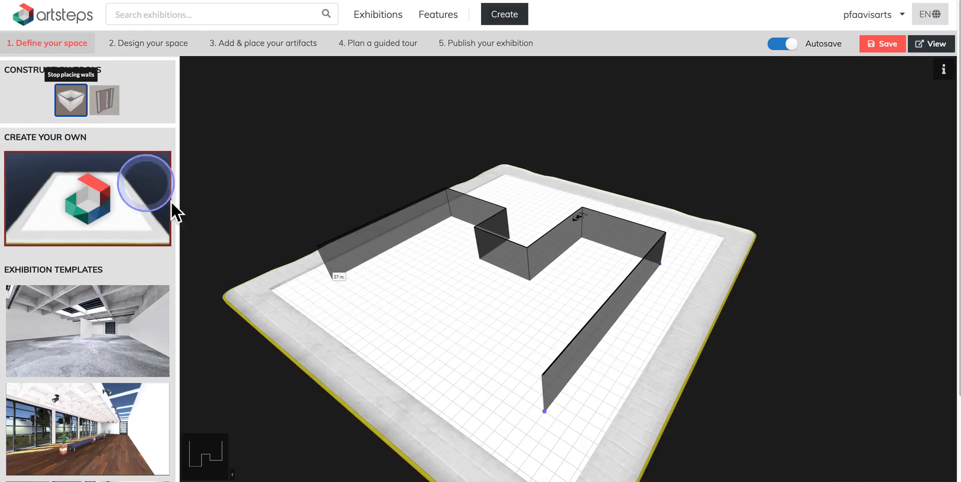
click(351, 299)
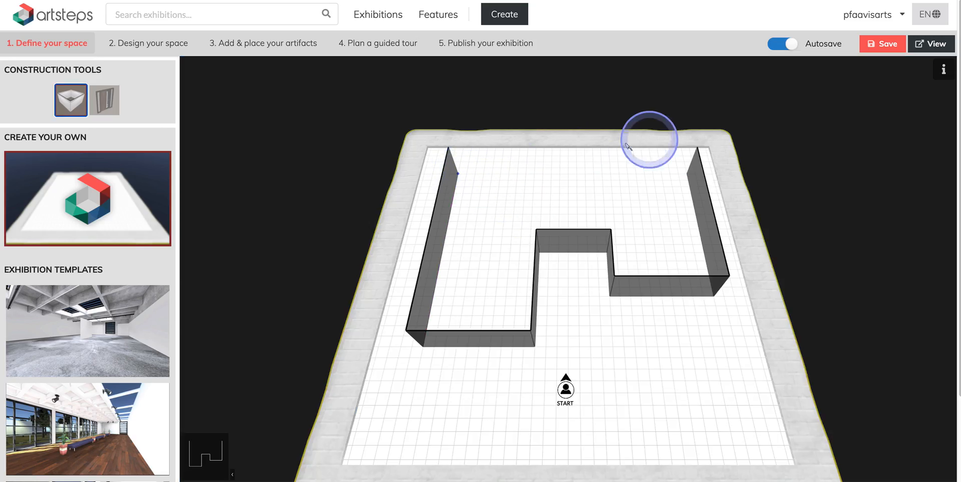
click(886, 44)
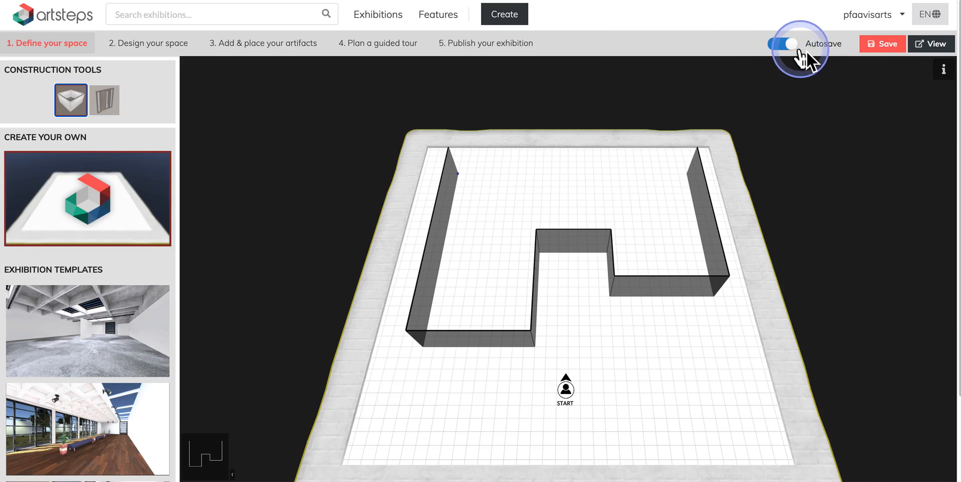
Draw a wall along the back edge joining the left wall to the right wall.
click(459, 175)
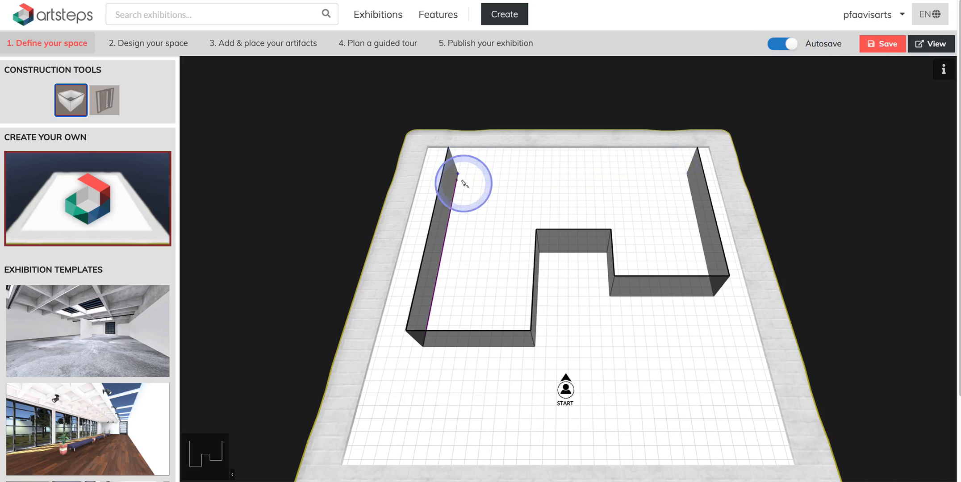
drag(464, 178, 687, 172)
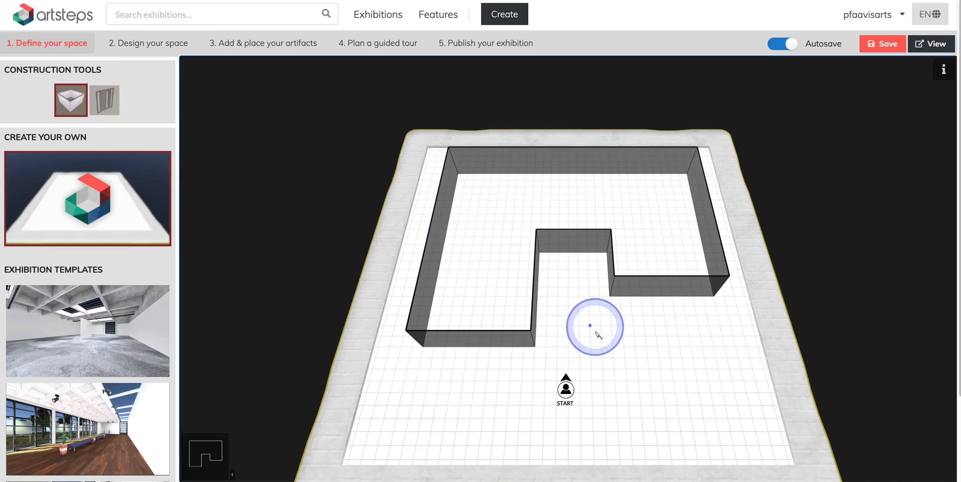
Place door openings in the front wall and the back wall, then stop placing doors.
click(115, 105)
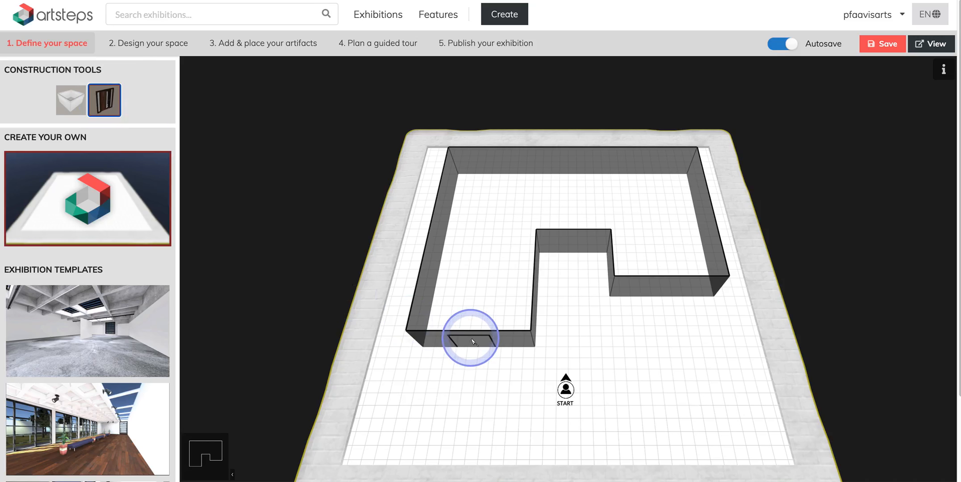
click(473, 342)
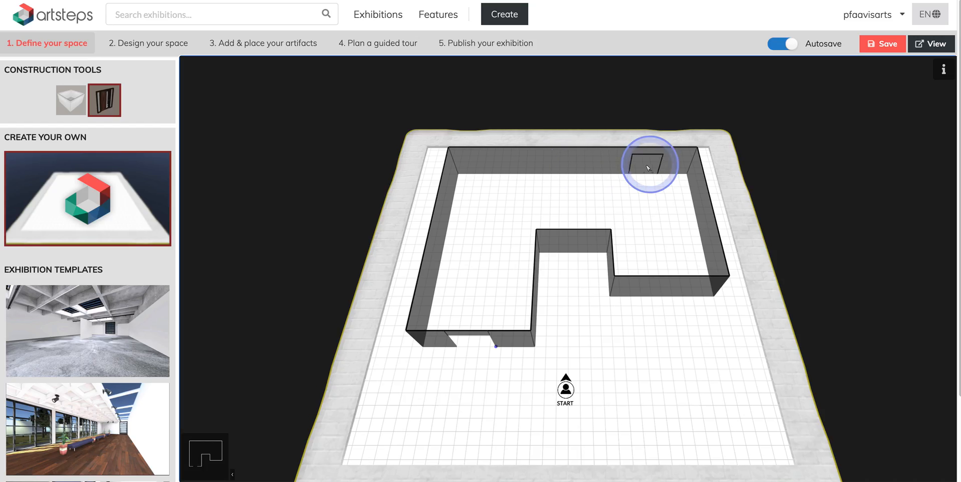
click(651, 167)
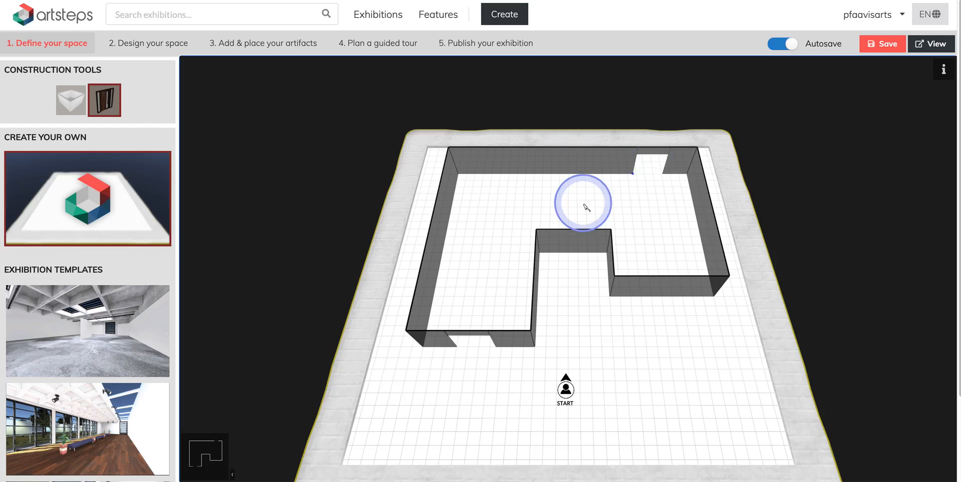
click(108, 105)
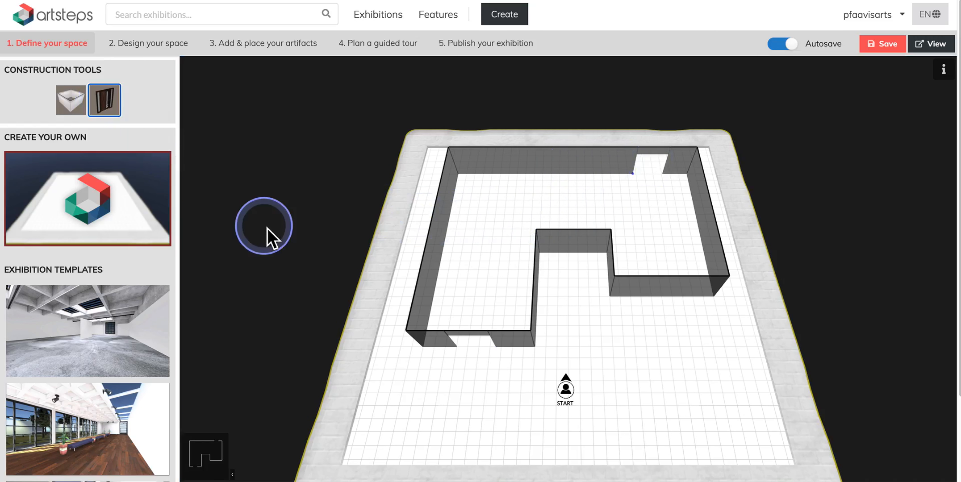
Move the START marker inside the space just behind the front door, facing inward.
scroll(546, 385, up, 5)
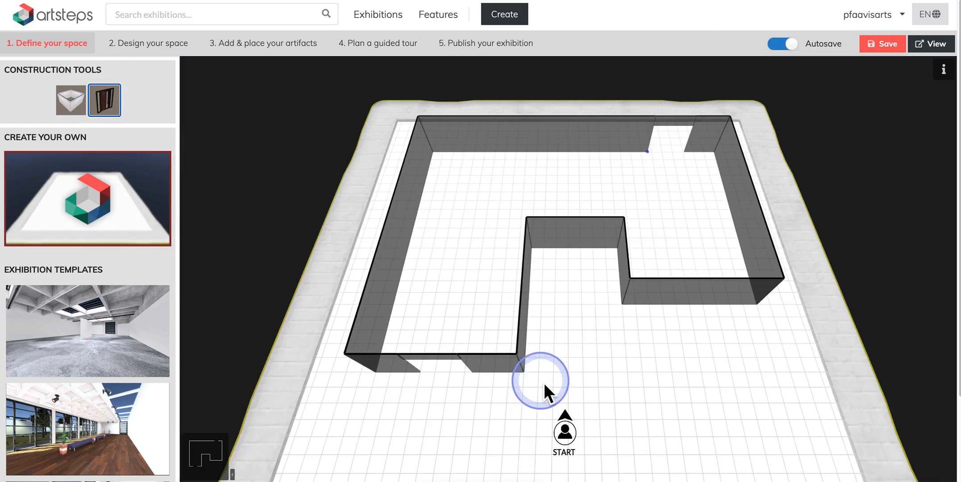
mouse_move(564, 444)
mouse_down()
mouse_move(515, 414)
mouse_move(465, 409)
mouse_move(488, 446)
mouse_move(578, 363)
mouse_up()
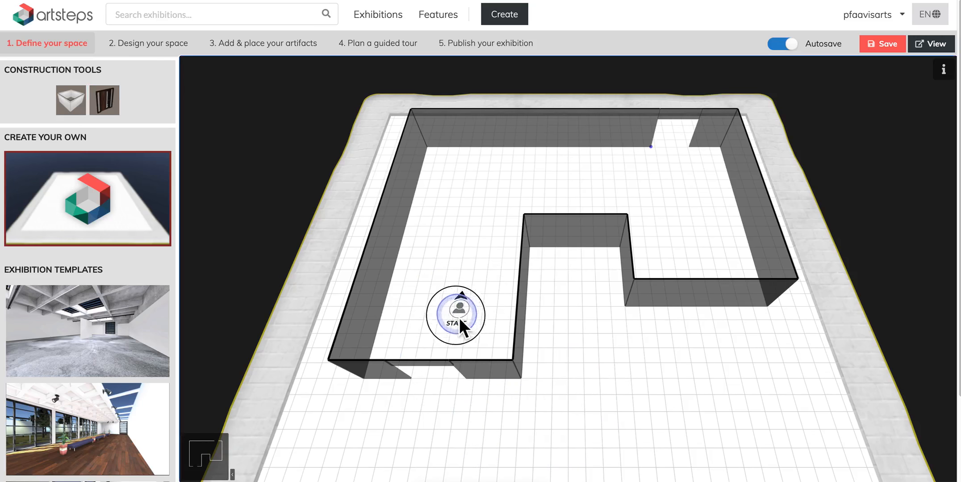
mouse_move(441, 375)
mouse_down()
mouse_move(438, 397)
mouse_move(440, 336)
mouse_move(436, 325)
mouse_move(423, 331)
mouse_move(447, 318)
mouse_move(425, 316)
mouse_move(418, 329)
mouse_move(426, 334)
mouse_up()
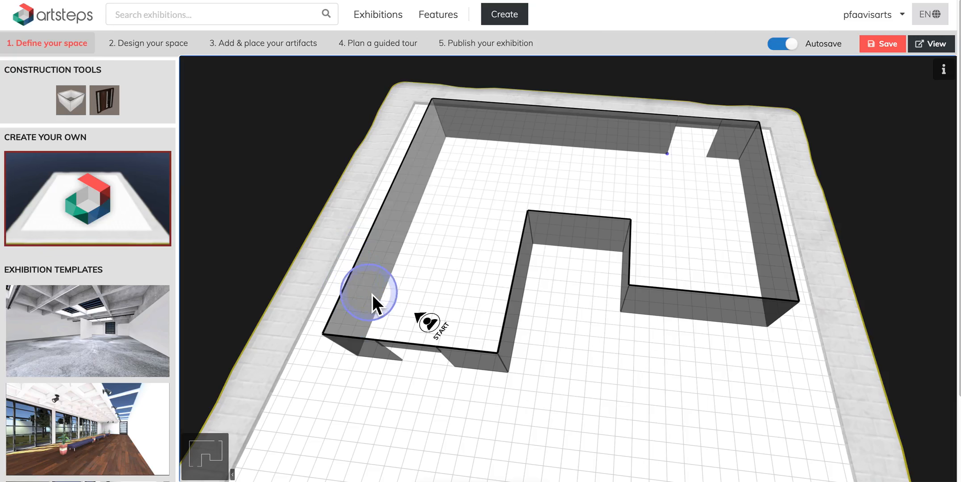
mouse_move(439, 325)
mouse_down()
mouse_move(419, 334)
mouse_move(409, 324)
mouse_move(421, 334)
mouse_up()
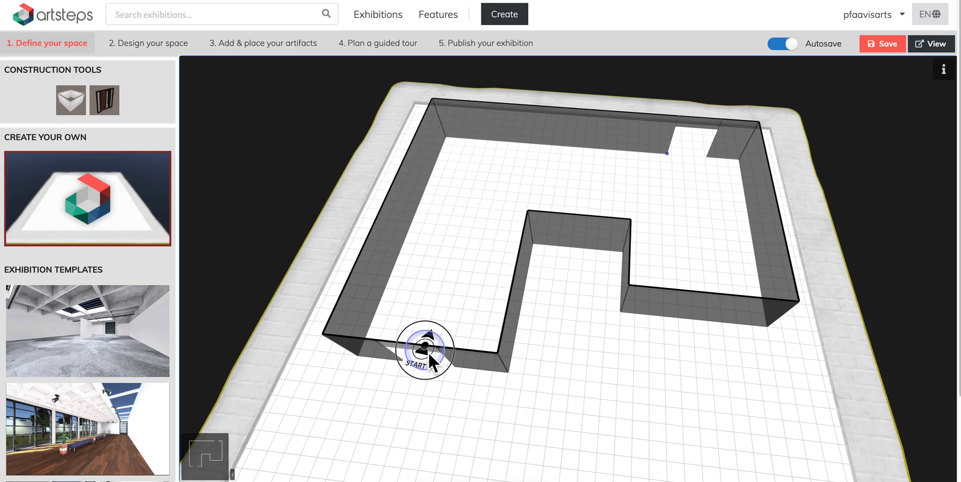
drag(485, 303, 504, 303)
Switch to the Design your space stage.
scroll(503, 302, up, 5)
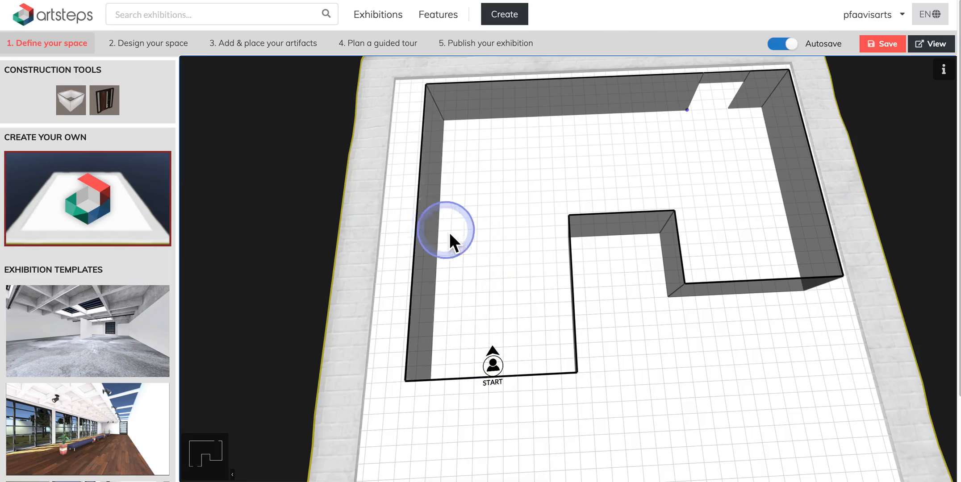
scroll(512, 210, down, 5)
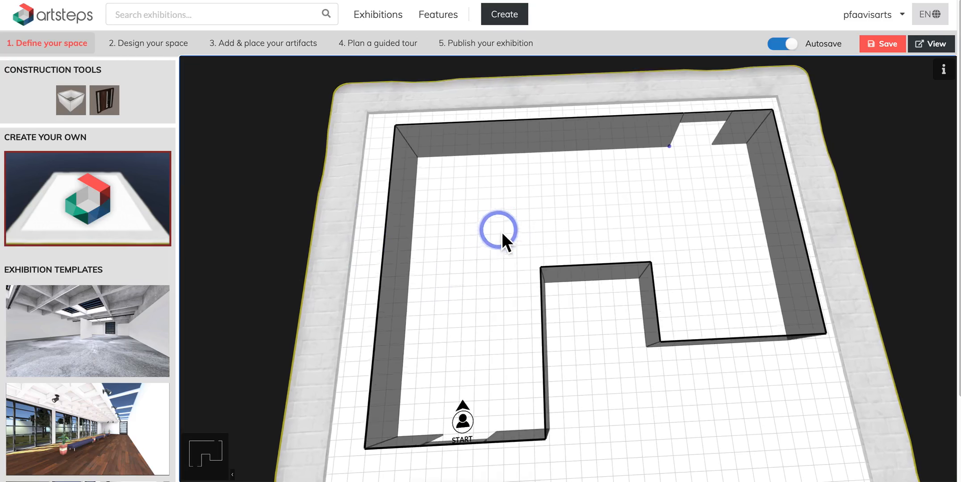
scroll(451, 225, up, 3)
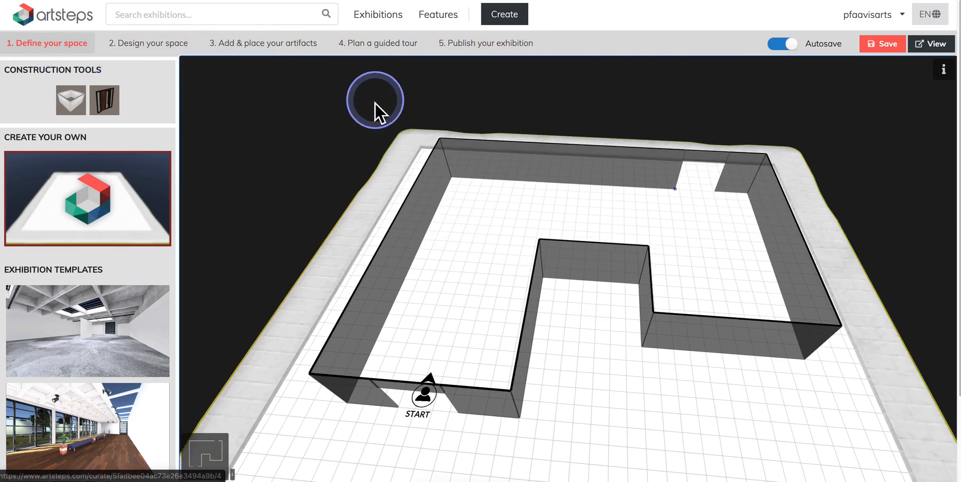
click(162, 50)
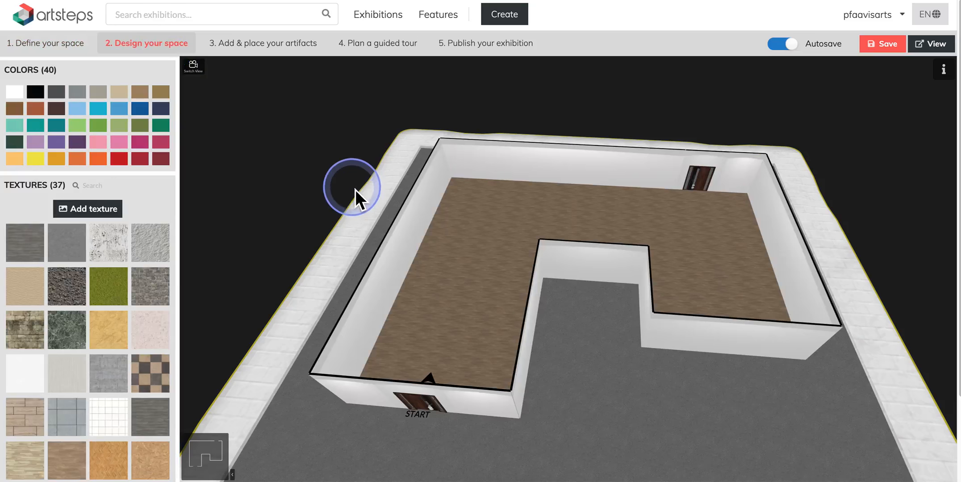
Paint the long left inner wall with a blue colour.
click(481, 328)
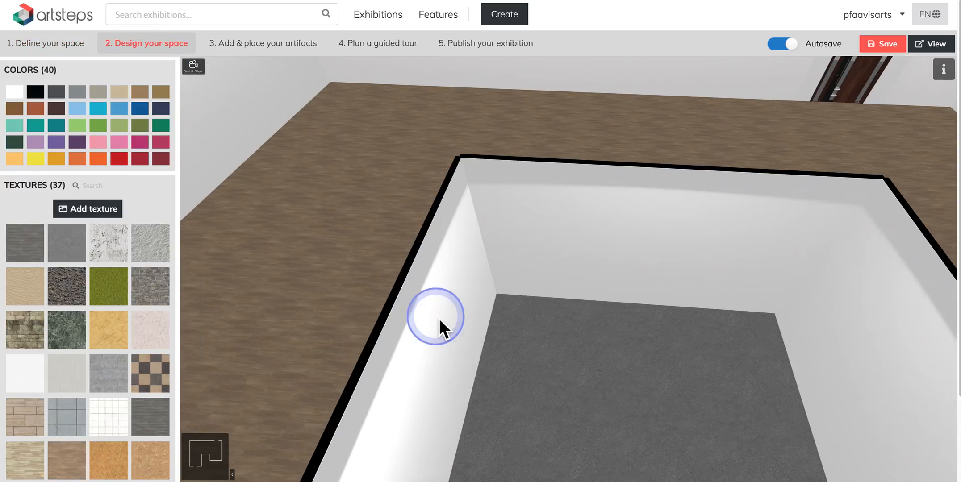
drag(361, 309, 441, 307)
drag(483, 352, 488, 345)
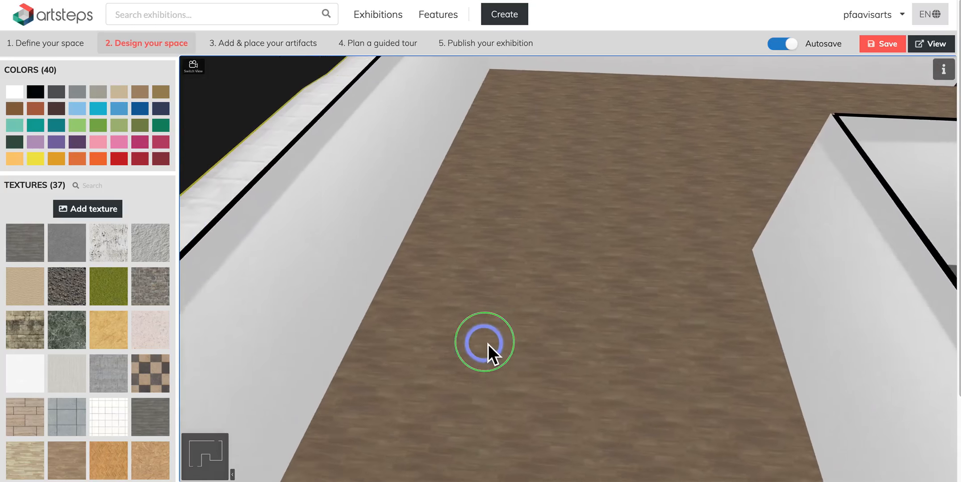
mouse_move(527, 328)
mouse_down()
mouse_move(530, 262)
mouse_move(517, 304)
mouse_move(508, 299)
mouse_move(513, 318)
mouse_up()
drag(360, 381, 343, 393)
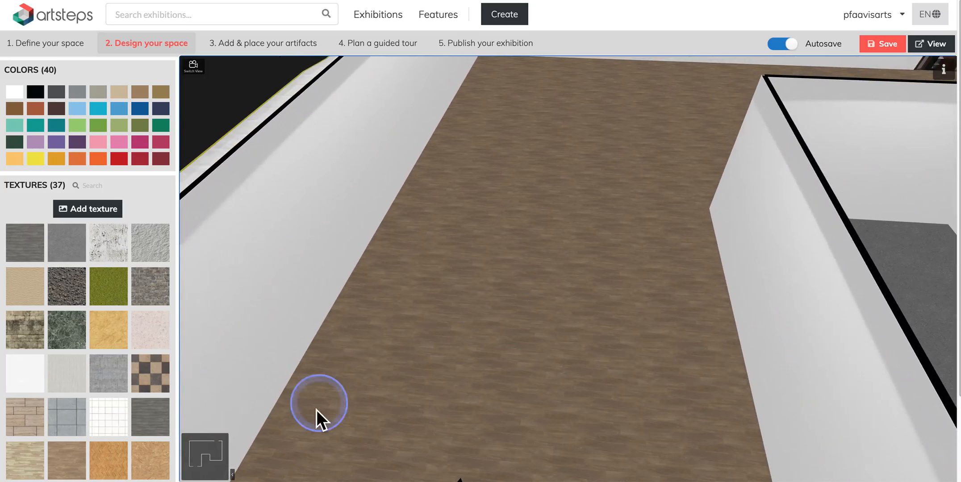
click(210, 443)
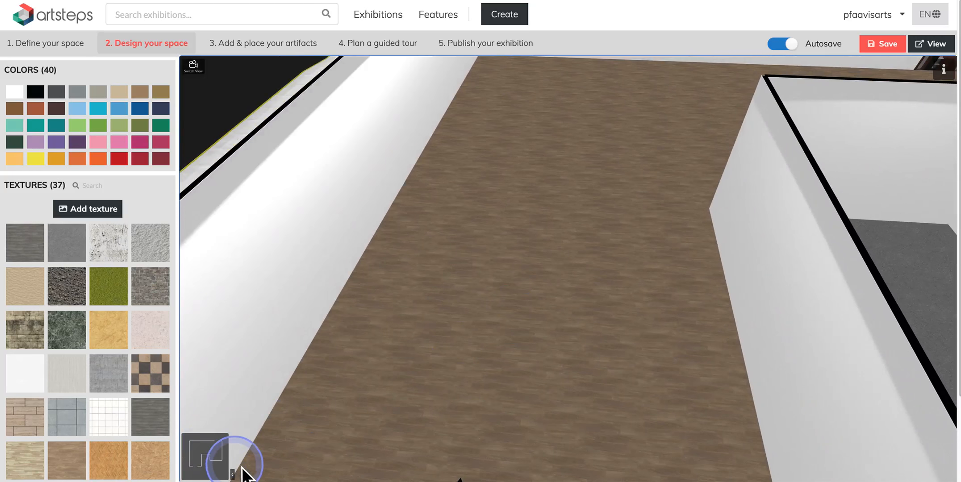
click(233, 475)
click(187, 475)
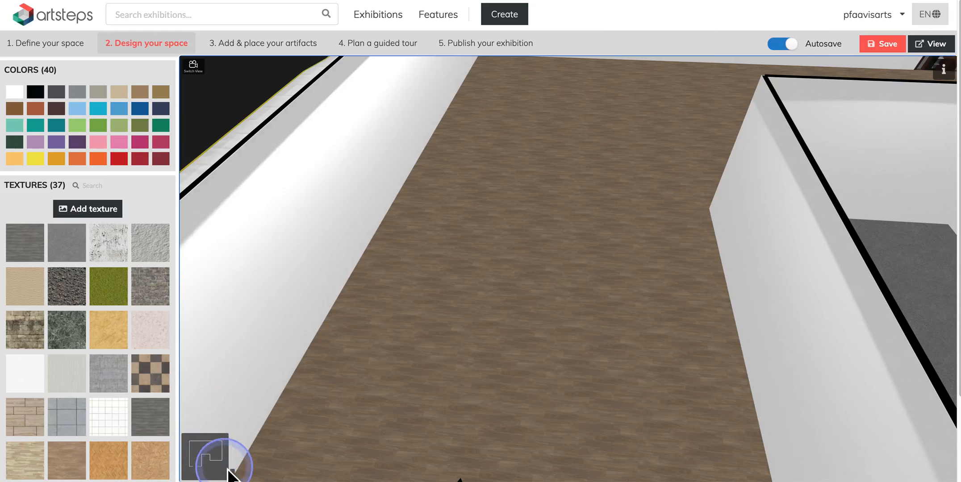
click(550, 284)
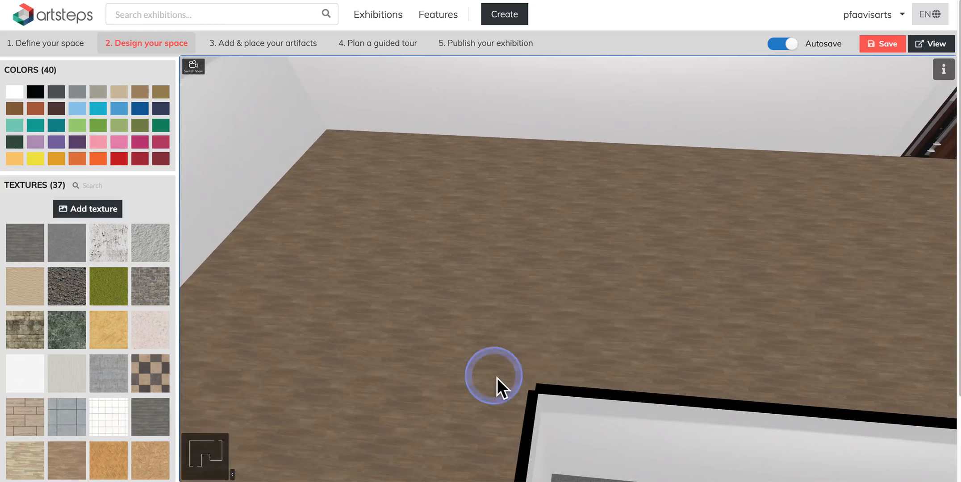
drag(622, 275, 695, 233)
mouse_move(578, 295)
mouse_down()
mouse_move(589, 245)
mouse_move(581, 260)
mouse_up()
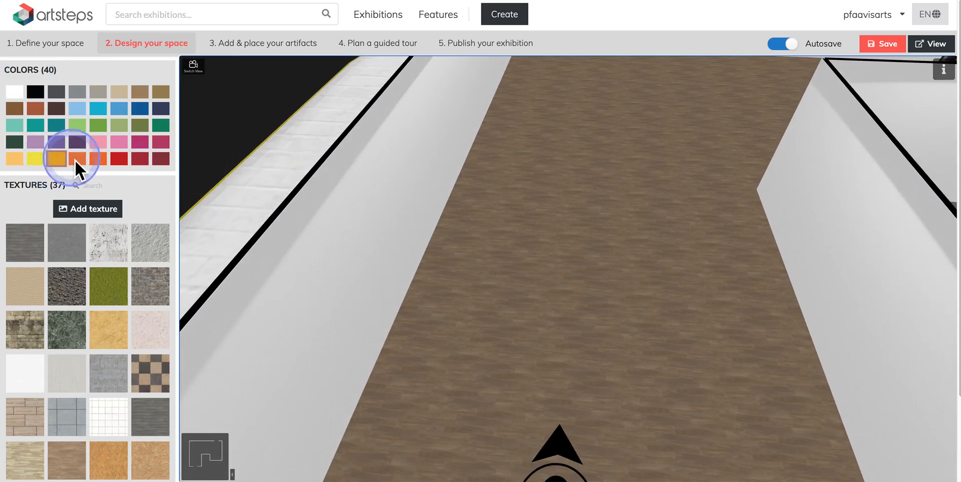
click(121, 110)
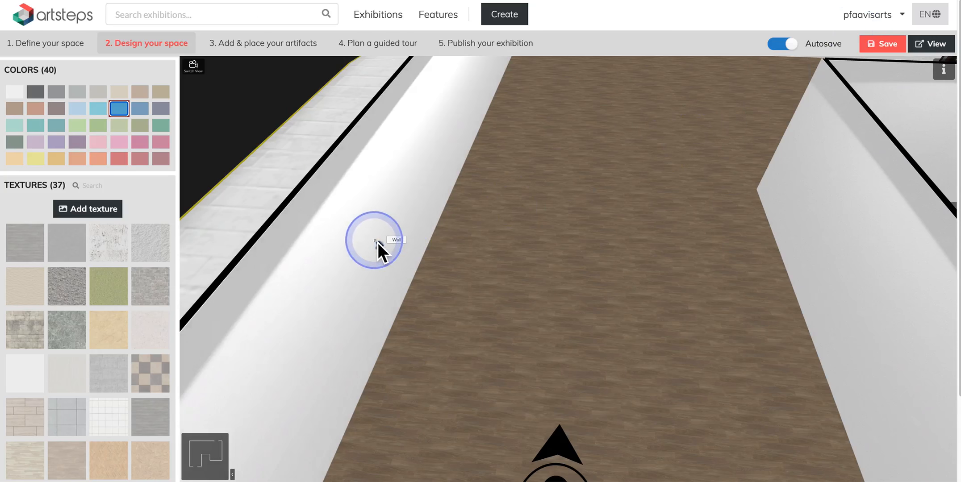
click(376, 242)
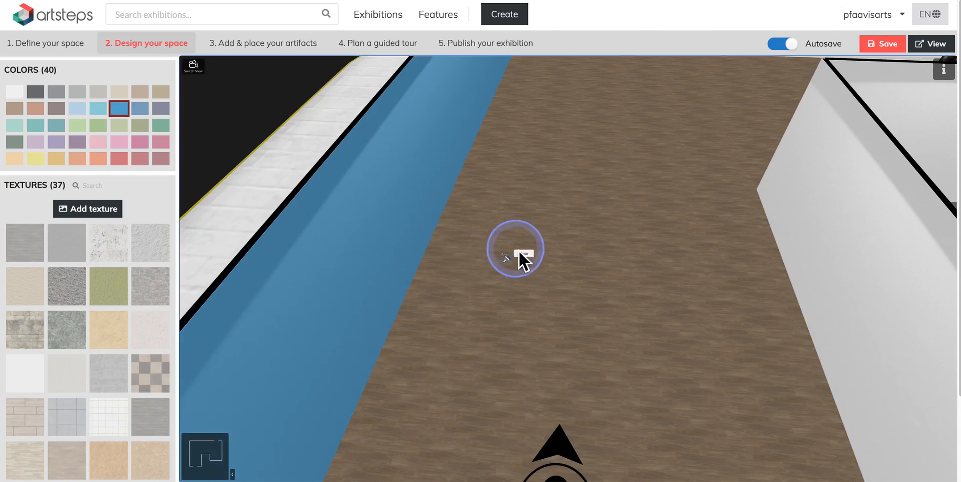
Apply the checkered tile texture to the floor.
drag(644, 278, 644, 325)
drag(662, 258, 586, 305)
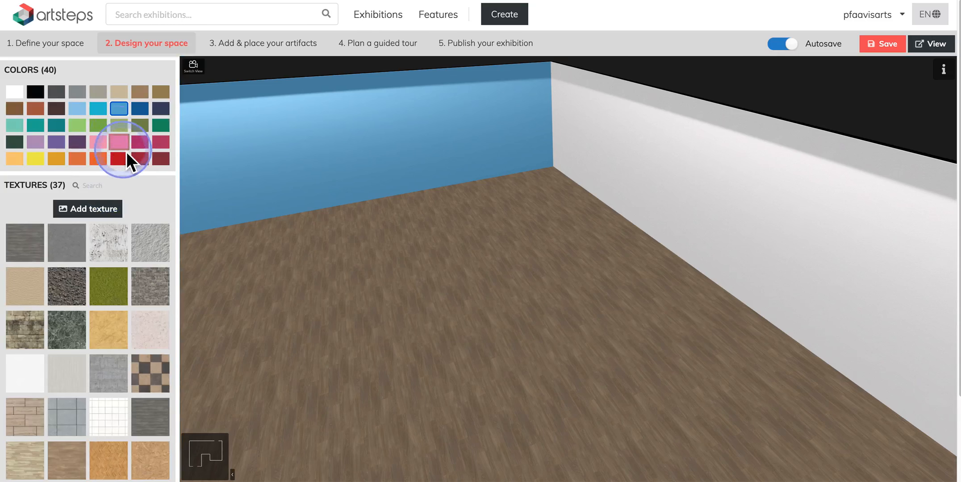
click(28, 256)
click(115, 326)
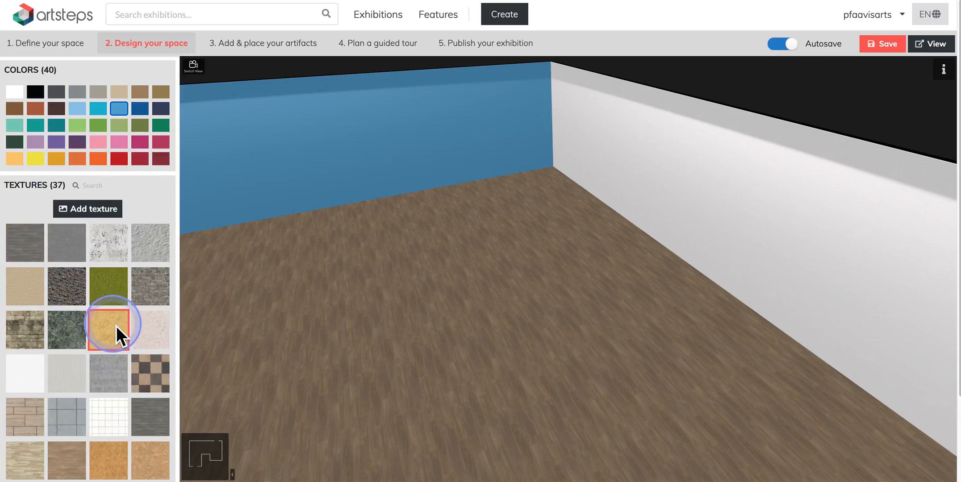
drag(340, 331, 354, 300)
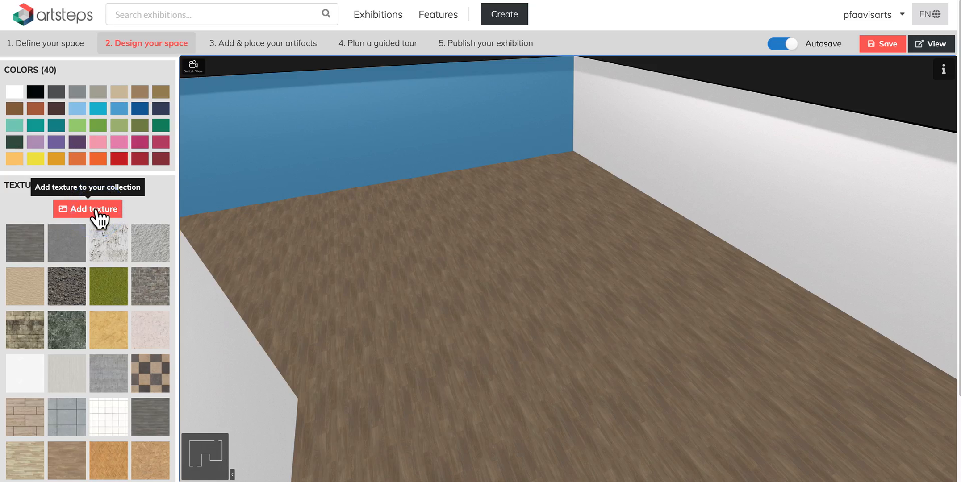
click(328, 303)
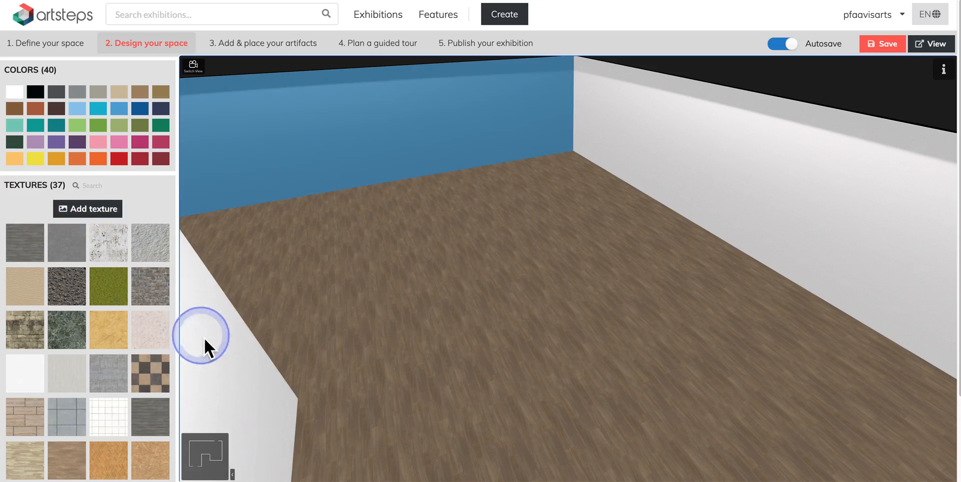
click(156, 371)
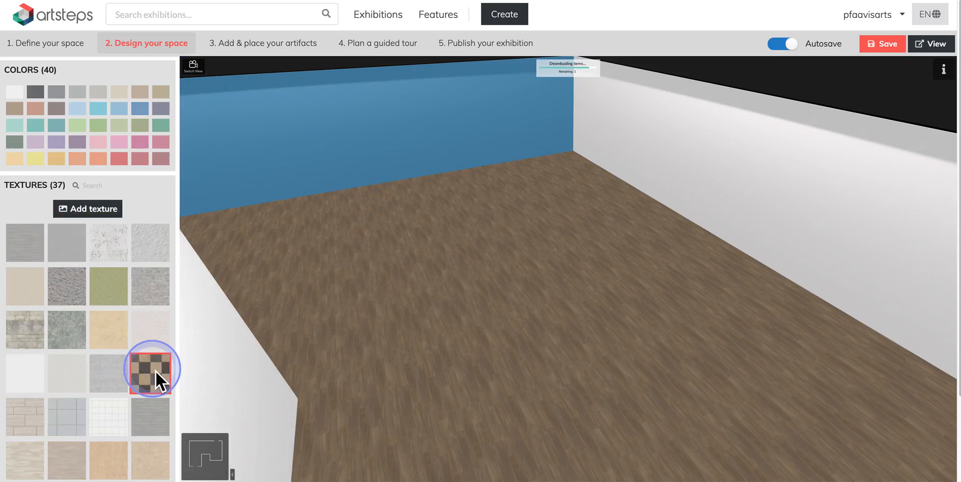
click(457, 316)
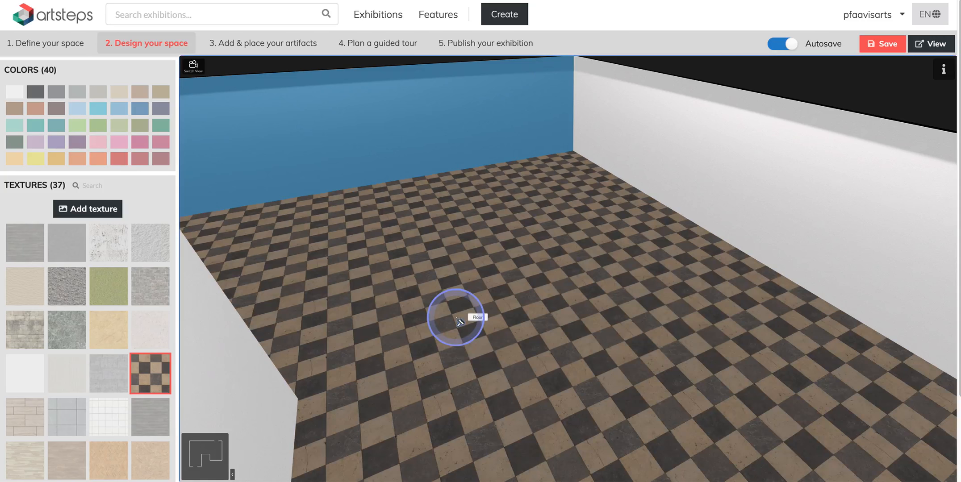
Apply the checkered tile texture to the right wall.
drag(508, 333, 491, 365)
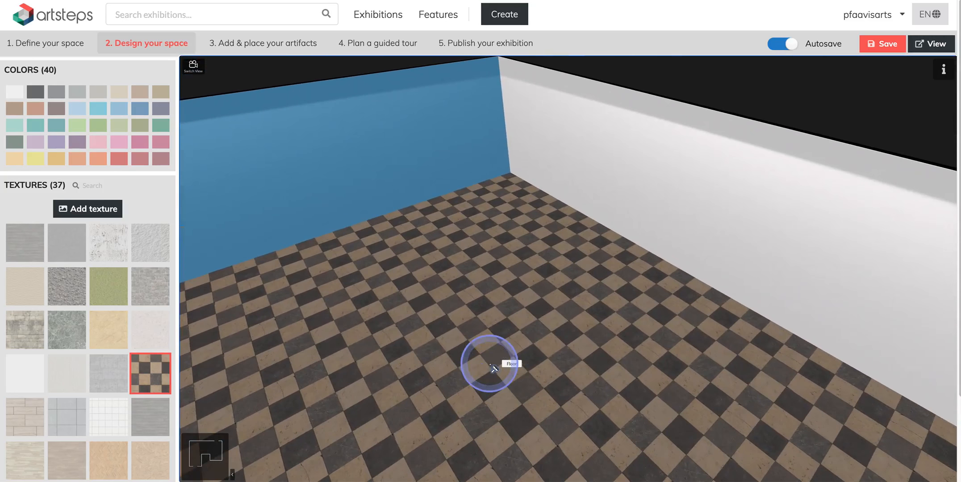
click(154, 369)
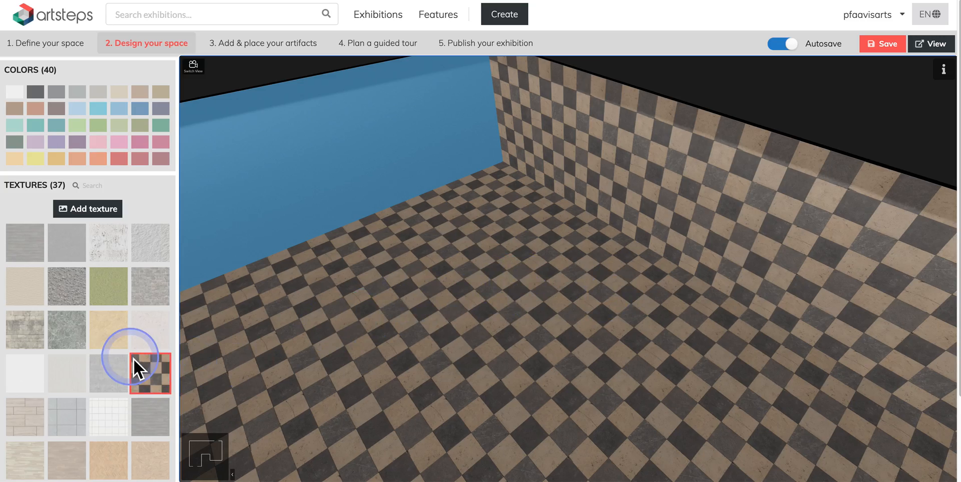
Replace the floor texture with the light speckled stone texture.
click(115, 333)
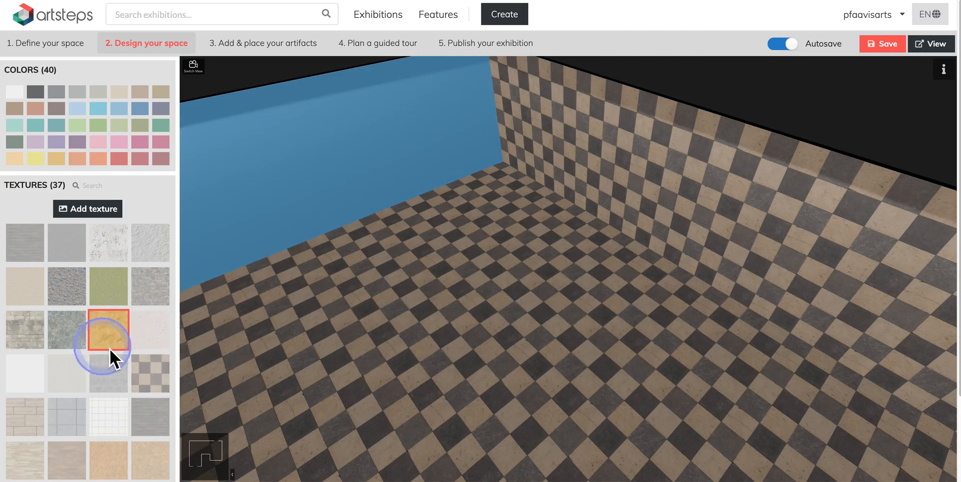
click(149, 330)
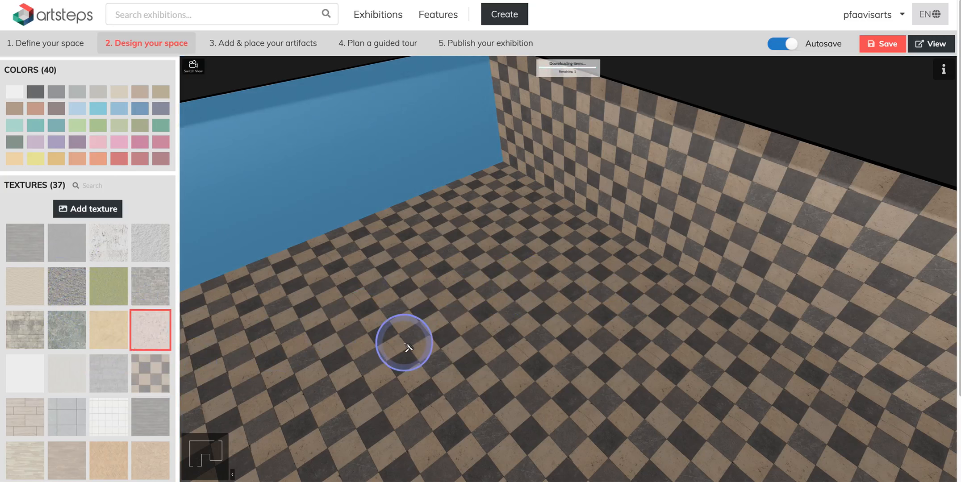
click(426, 322)
drag(457, 320, 445, 310)
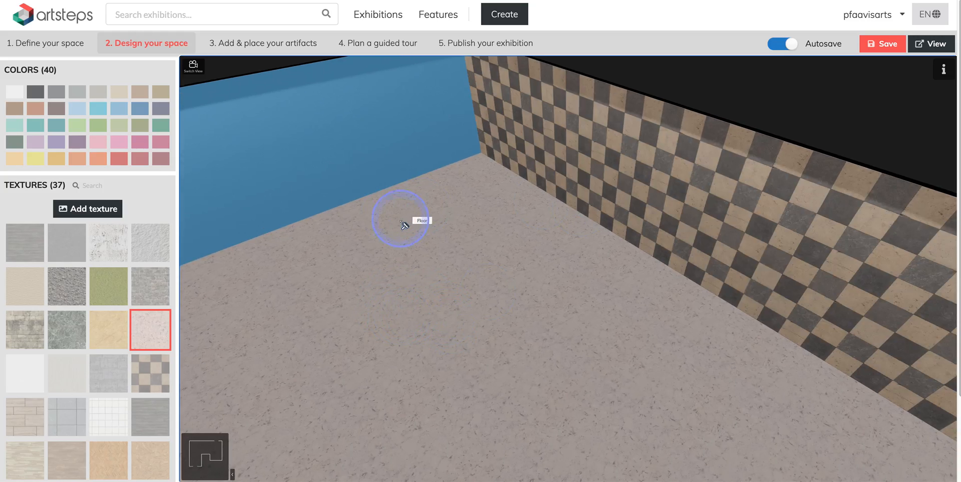
Tint the checkered right wall with a dark green colour.
click(20, 95)
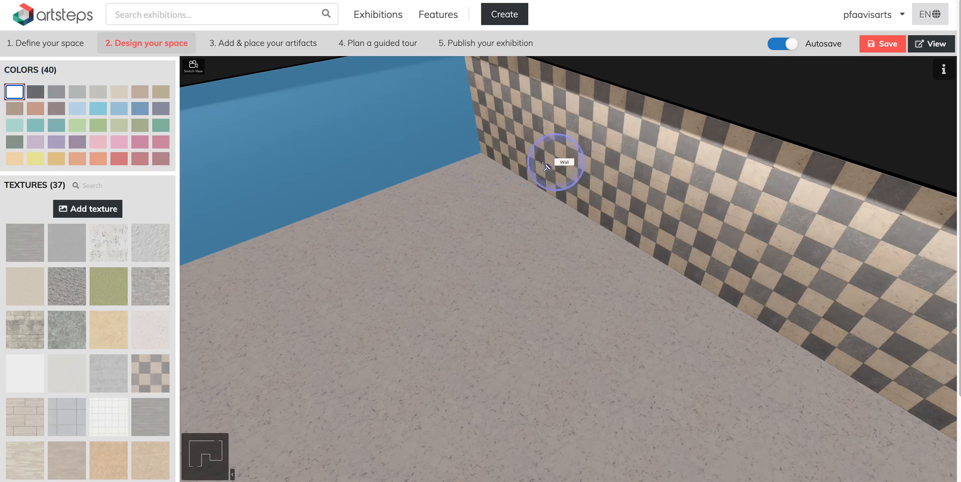
click(626, 172)
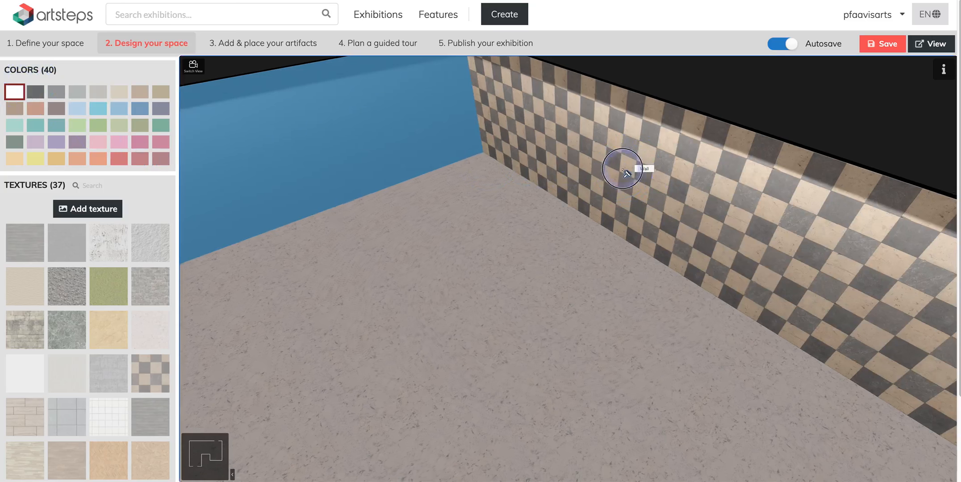
drag(626, 184, 670, 167)
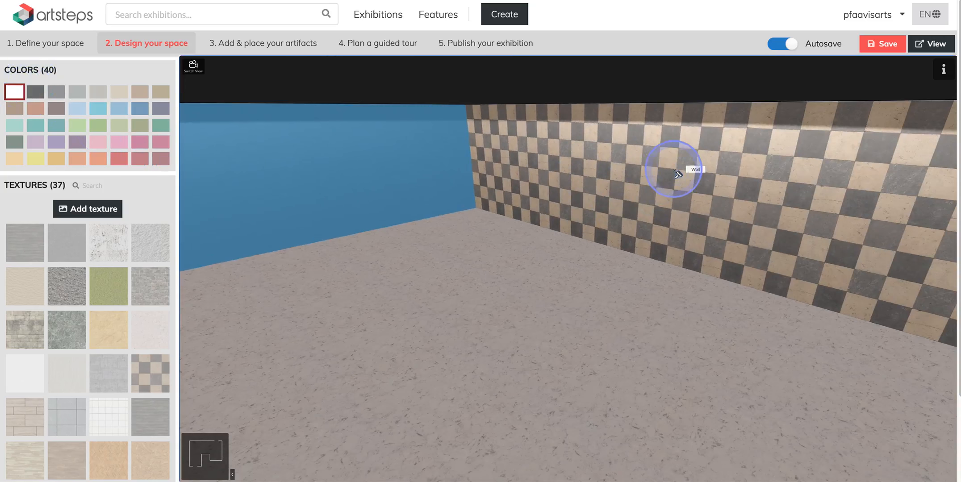
click(161, 125)
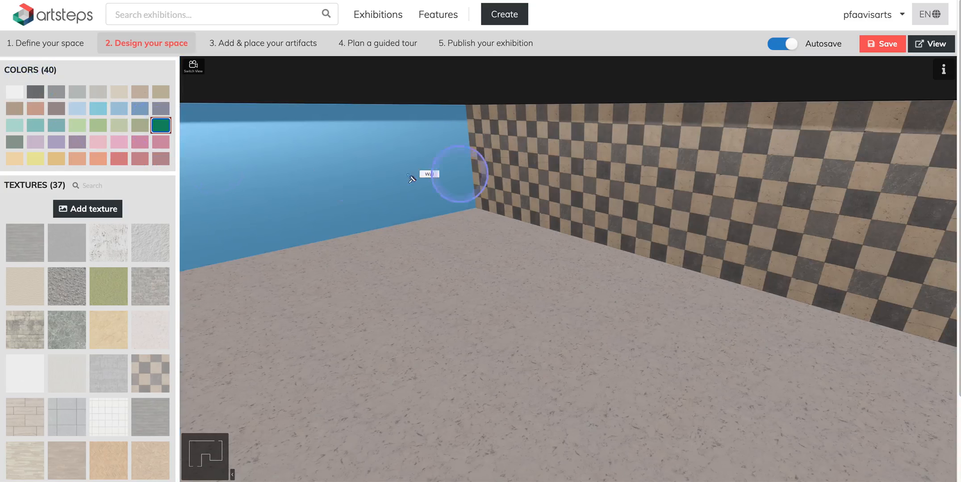
click(576, 175)
drag(600, 215, 584, 238)
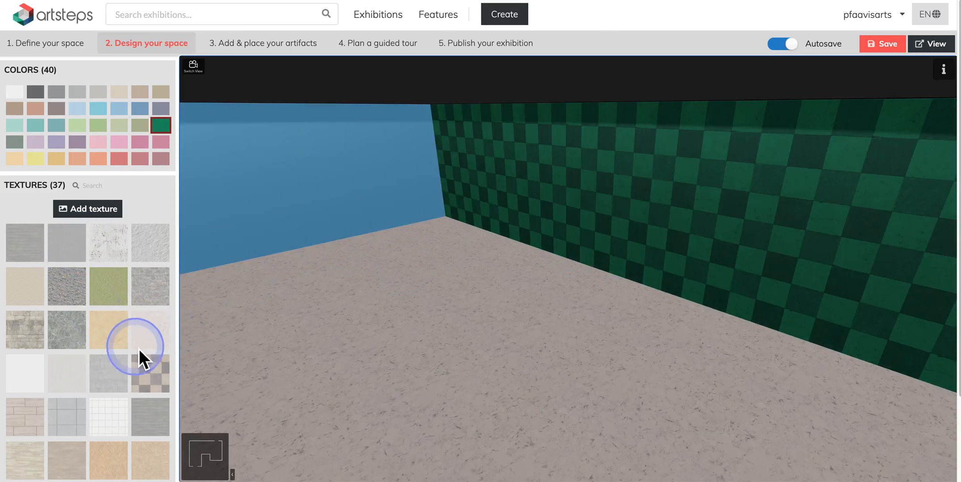
Reset the right wall to the plain white texture.
click(161, 131)
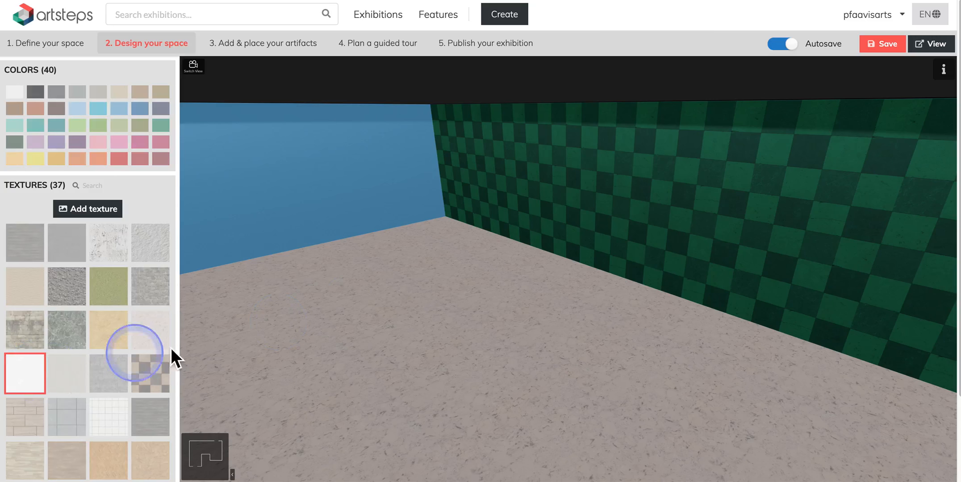
click(532, 245)
click(578, 191)
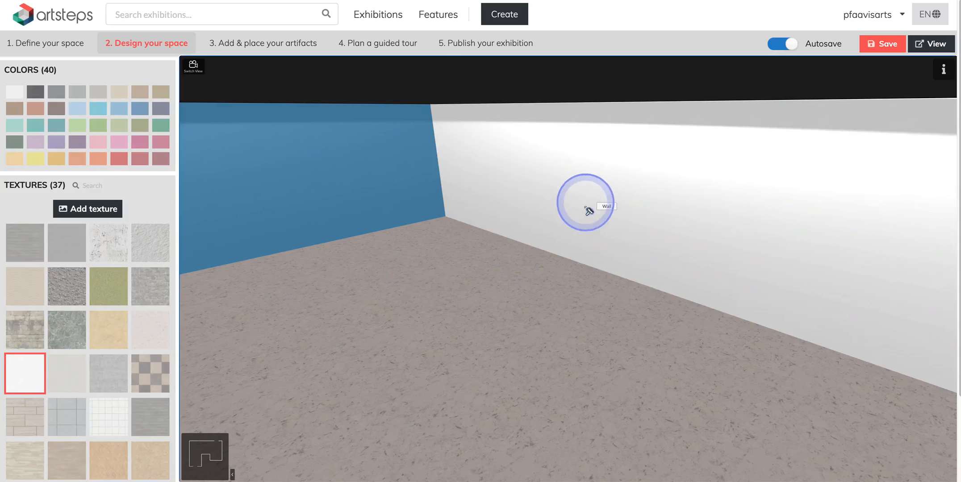
Apply the light wood parquet texture to the floor.
mouse_move(583, 202)
right_down()
mouse_move(583, 223)
mouse_move(573, 204)
right_up()
drag(551, 233, 139, 183)
click(410, 268)
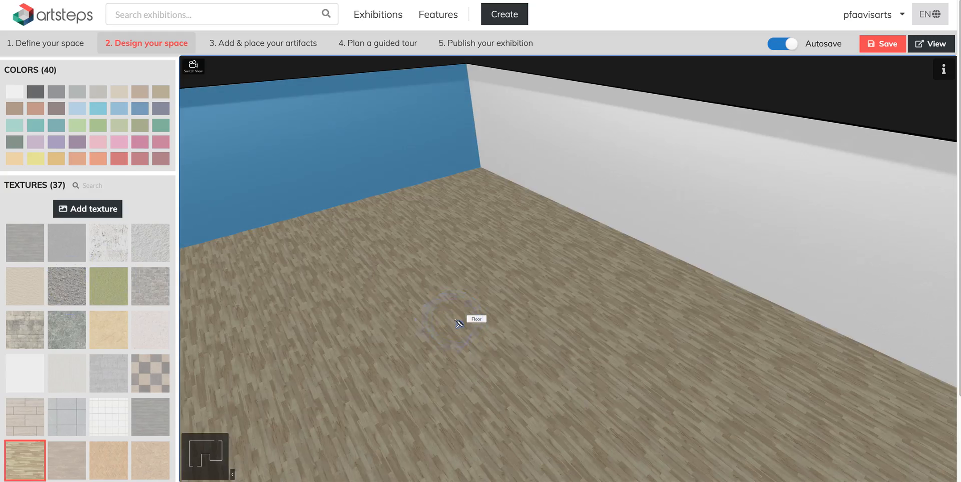
drag(418, 335, 433, 311)
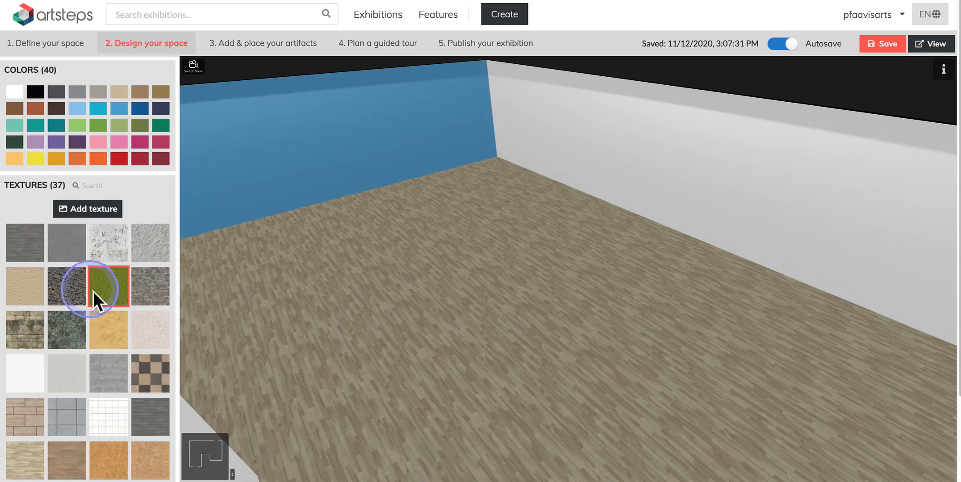
scroll(93, 291, down, 3)
scroll(93, 291, up, 3)
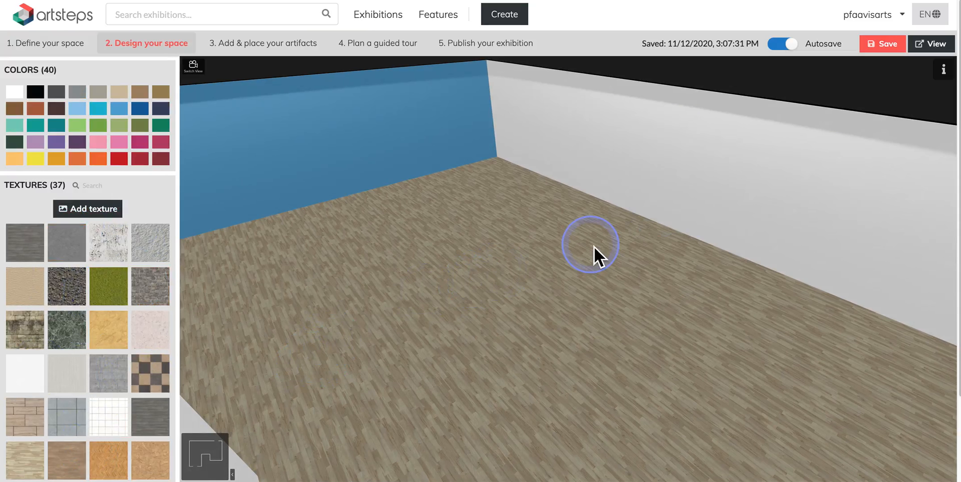
key(Tab)
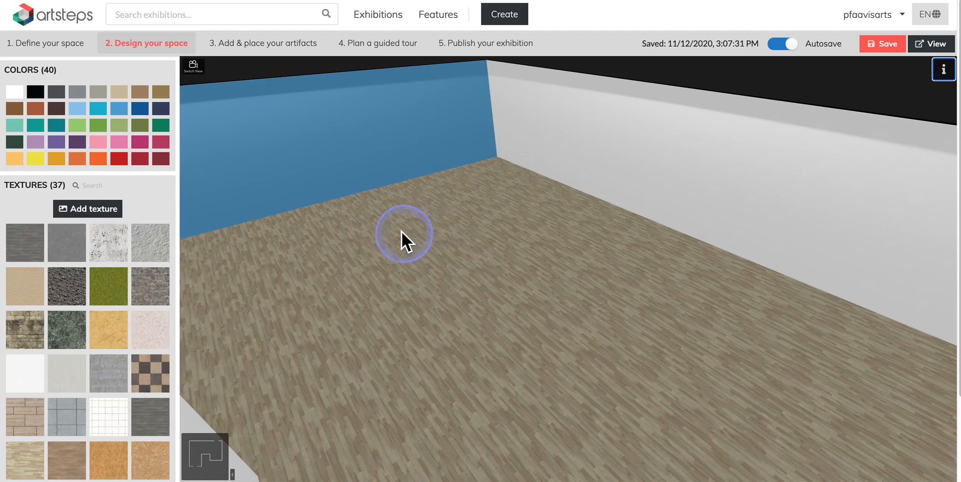
Switch to the walk-through view, move into the room, and paint the cornice and ceiling green.
click(194, 67)
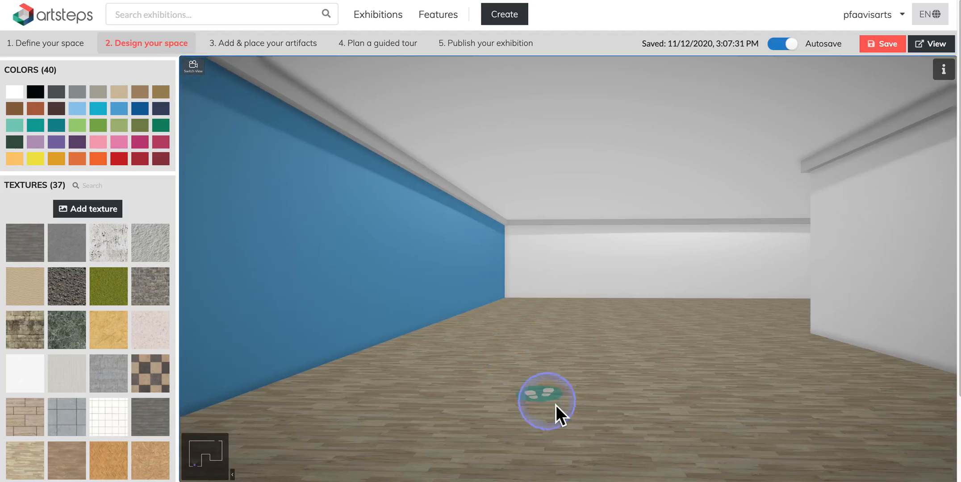
click(607, 394)
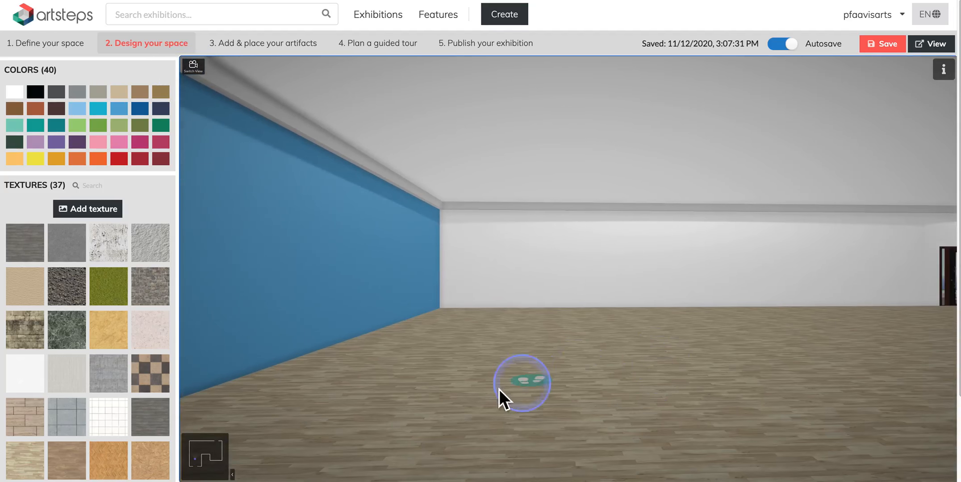
click(210, 452)
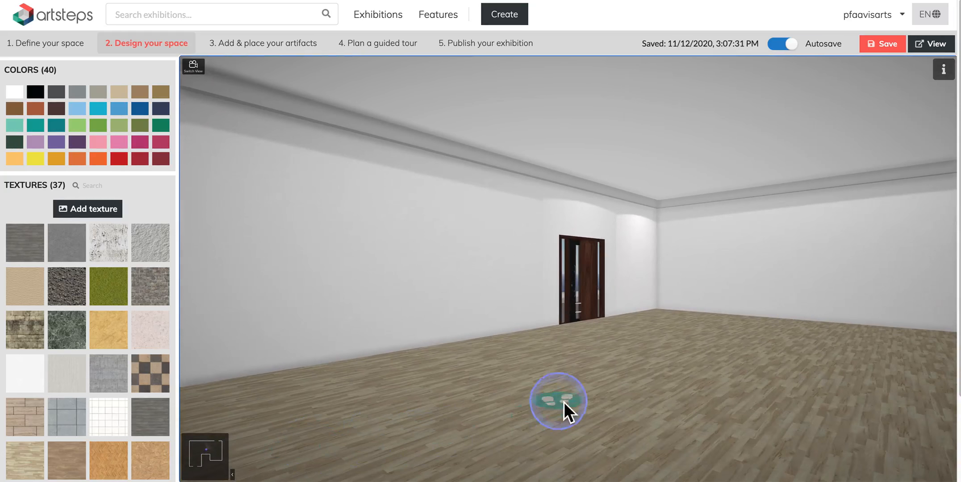
drag(574, 384, 378, 387)
drag(568, 383, 467, 403)
click(118, 158)
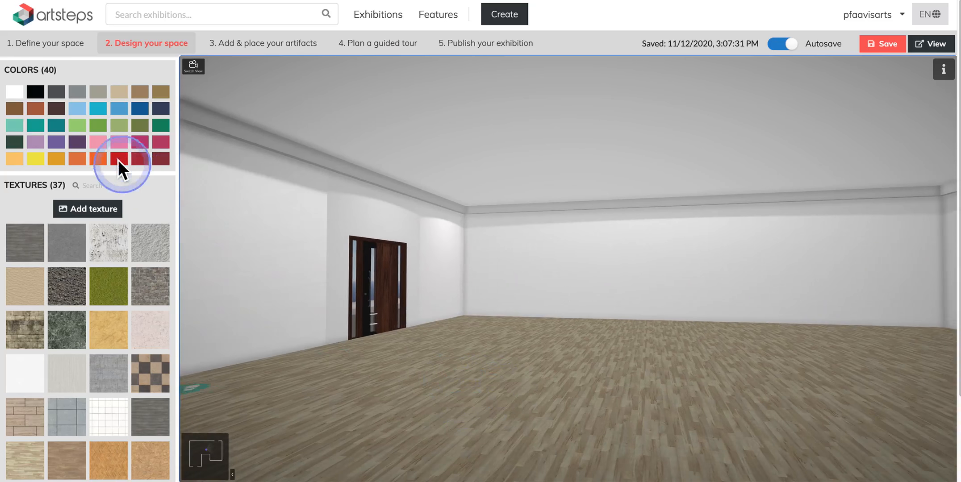
click(99, 130)
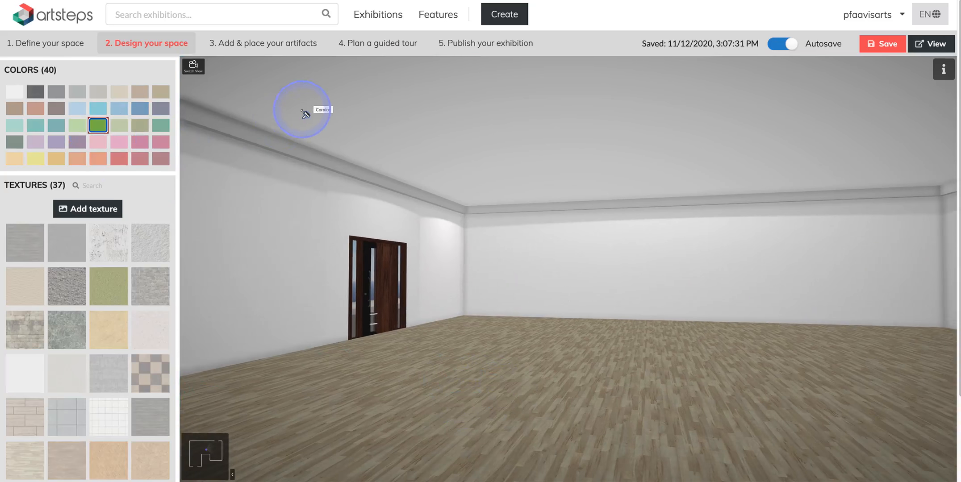
click(316, 111)
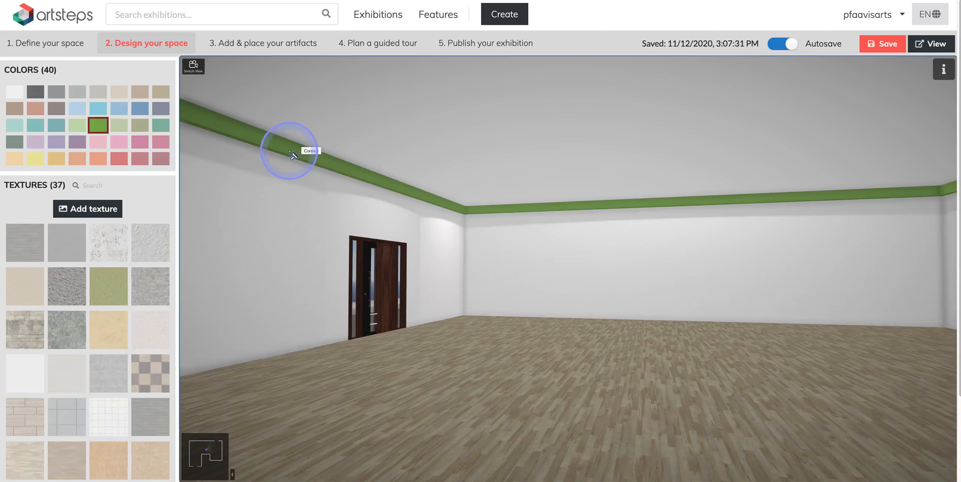
click(421, 111)
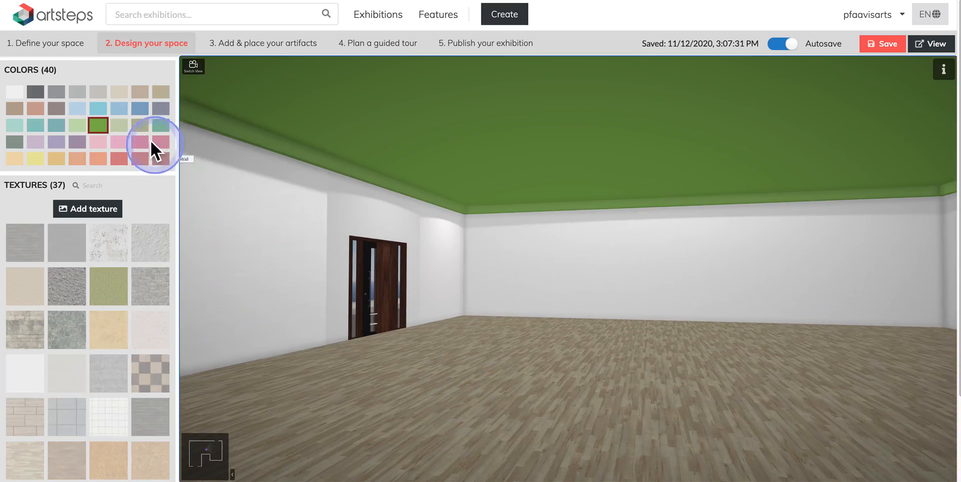
Recolour the cornice black, then paint both the cornice and the ceiling white.
click(249, 130)
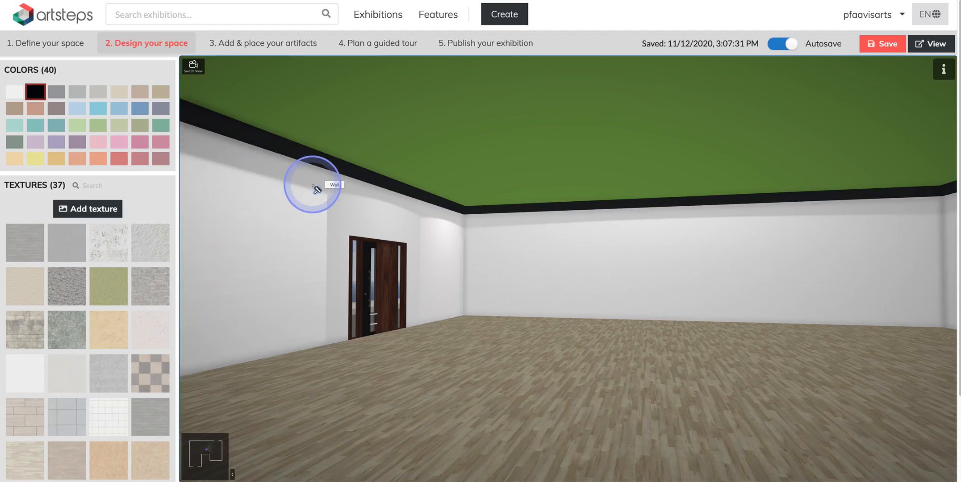
click(14, 91)
click(264, 136)
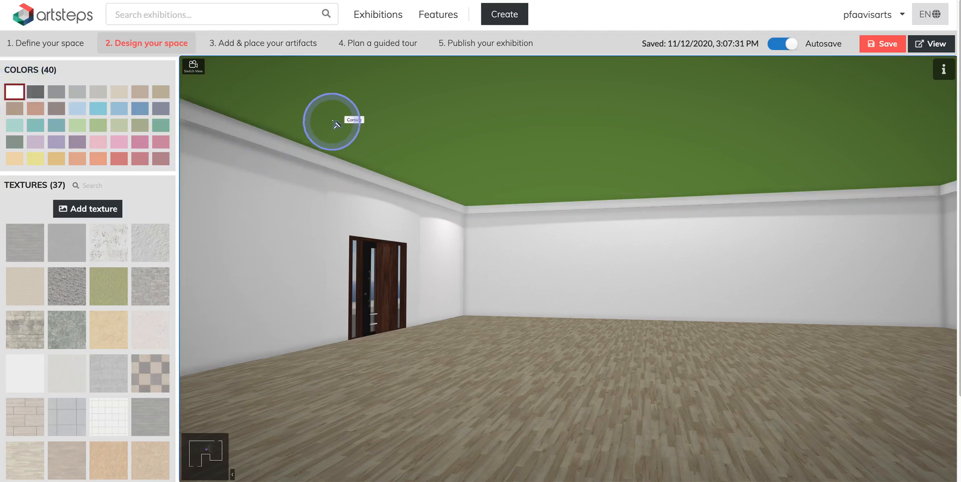
click(414, 133)
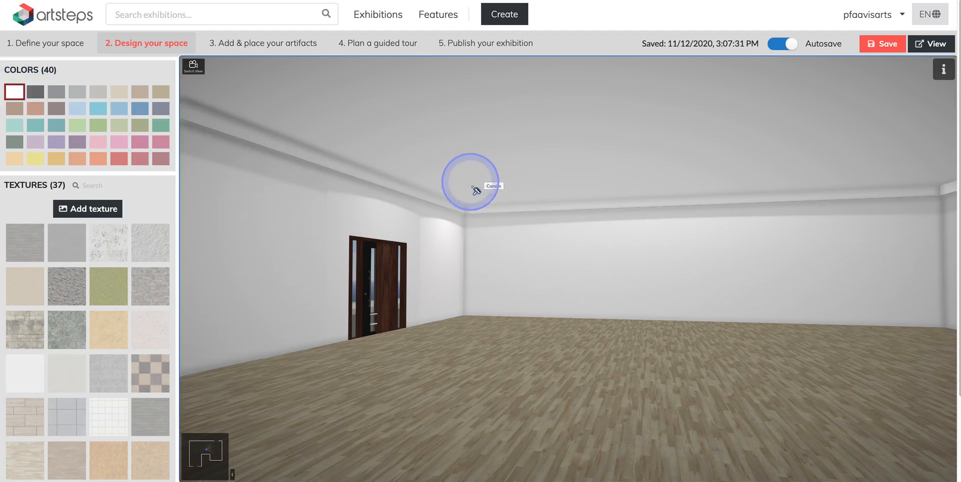
Switch back to the overhead view and zoom in on the room.
click(187, 62)
scroll(460, 295, up, 5)
scroll(465, 300, up, 5)
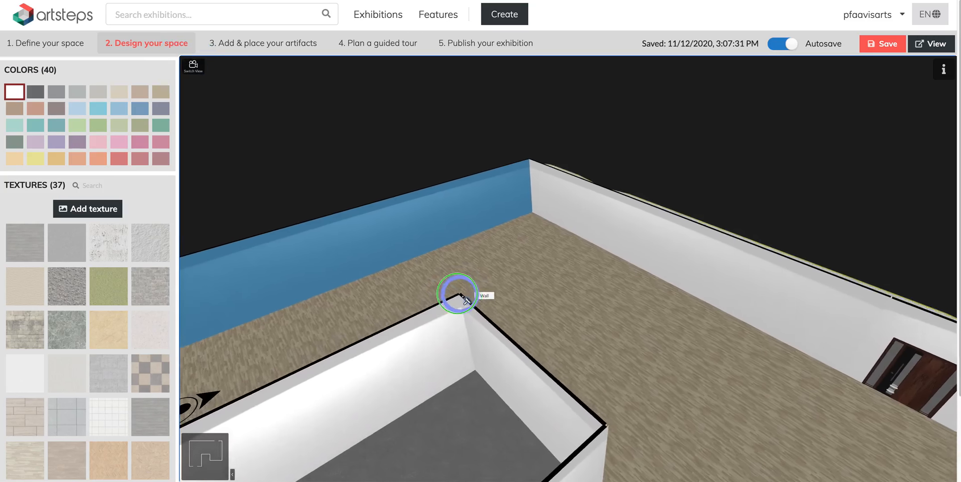
drag(462, 295, 448, 293)
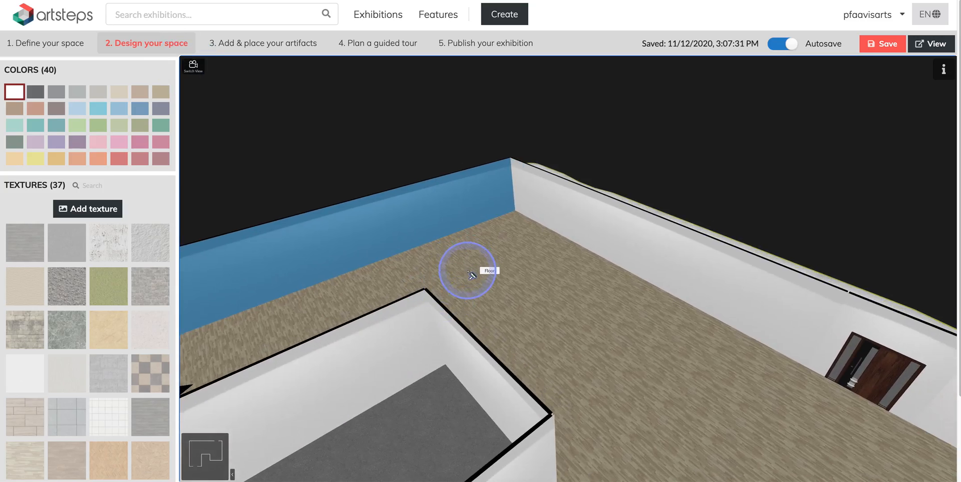